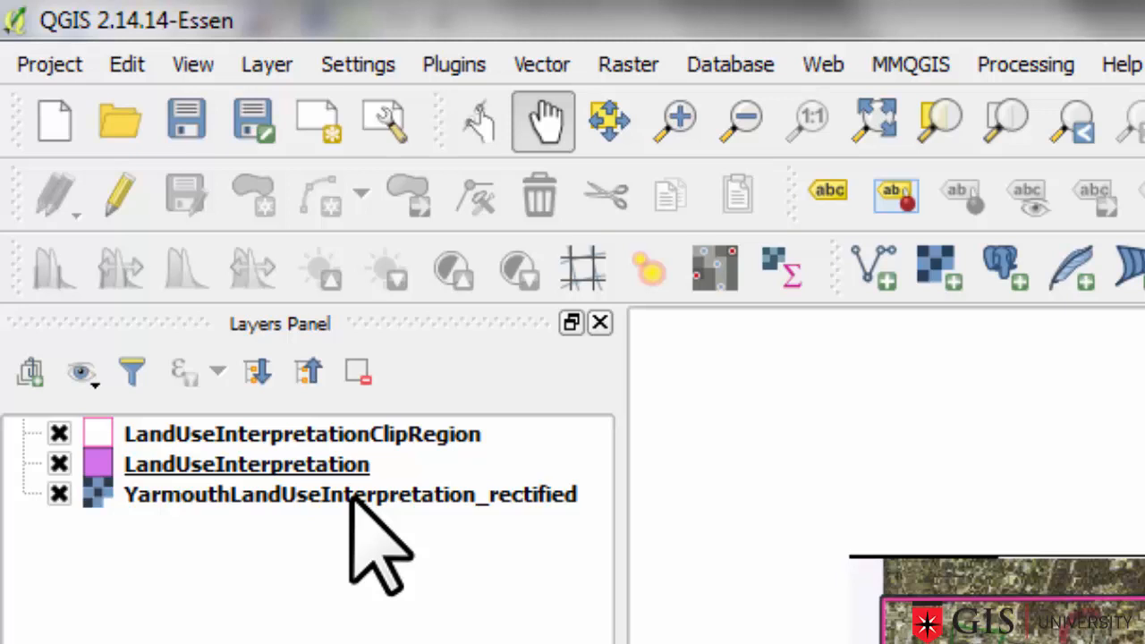
Step: Start editing the LandUseInterpretation layer and draw a four-cornered polygon that fully surrounds the rectified image and clip region
click(304, 463)
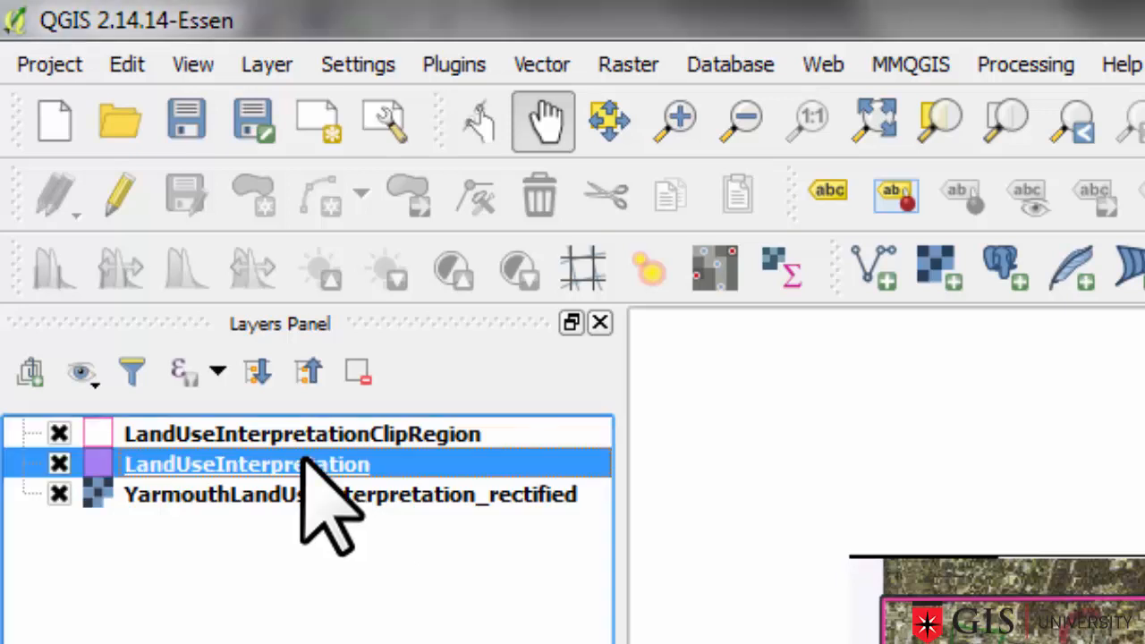
click(126, 206)
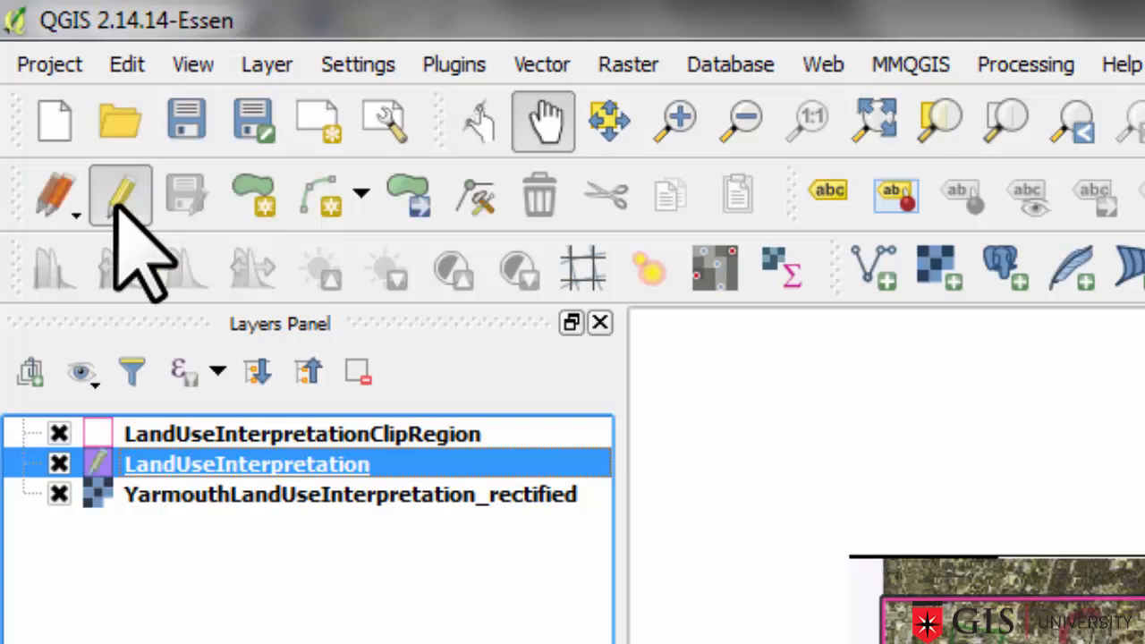
click(251, 198)
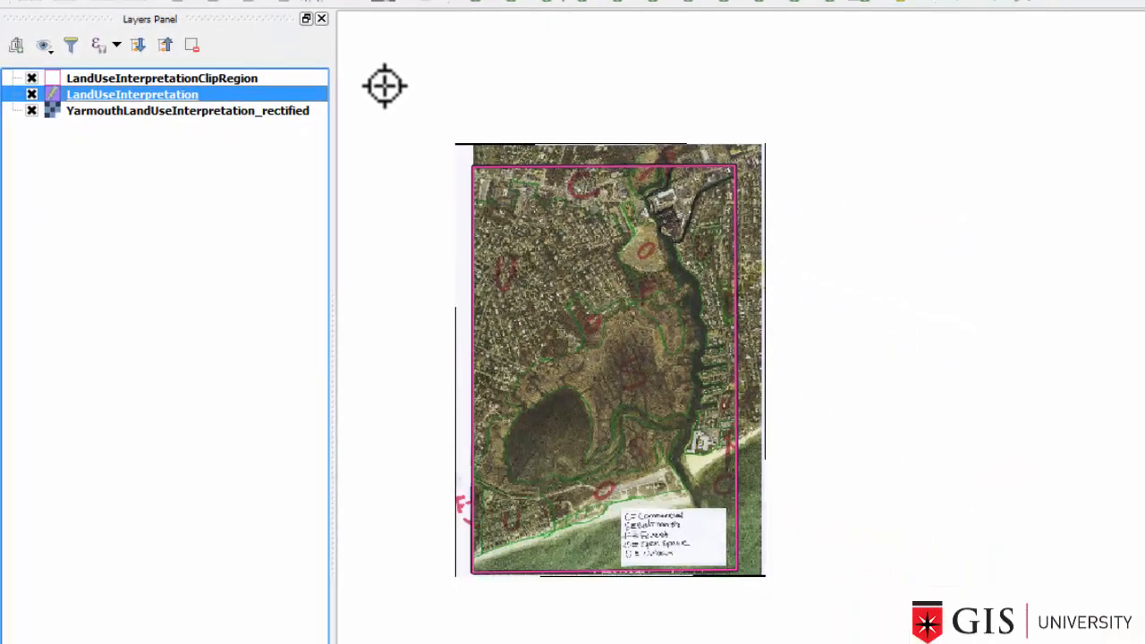
click(385, 86)
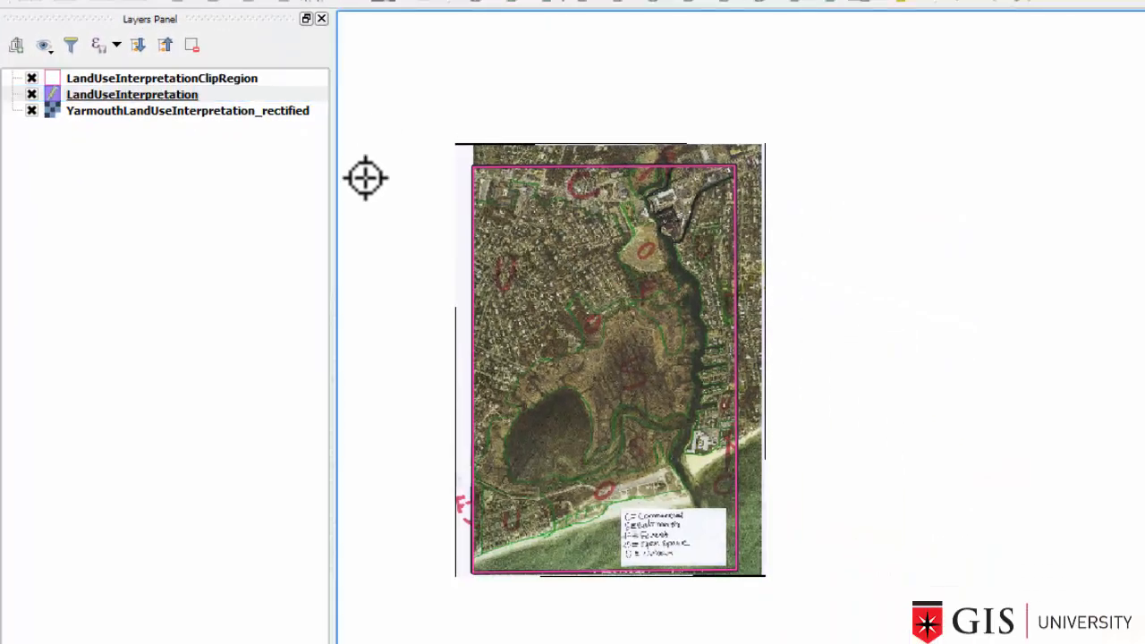
click(378, 638)
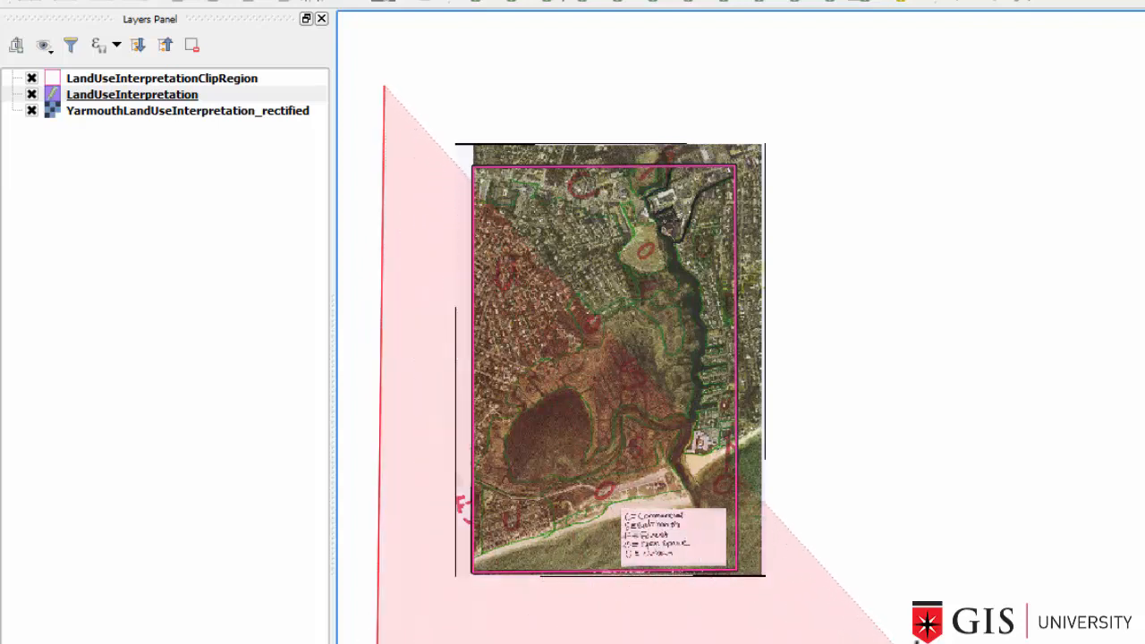
click(914, 639)
click(892, 85)
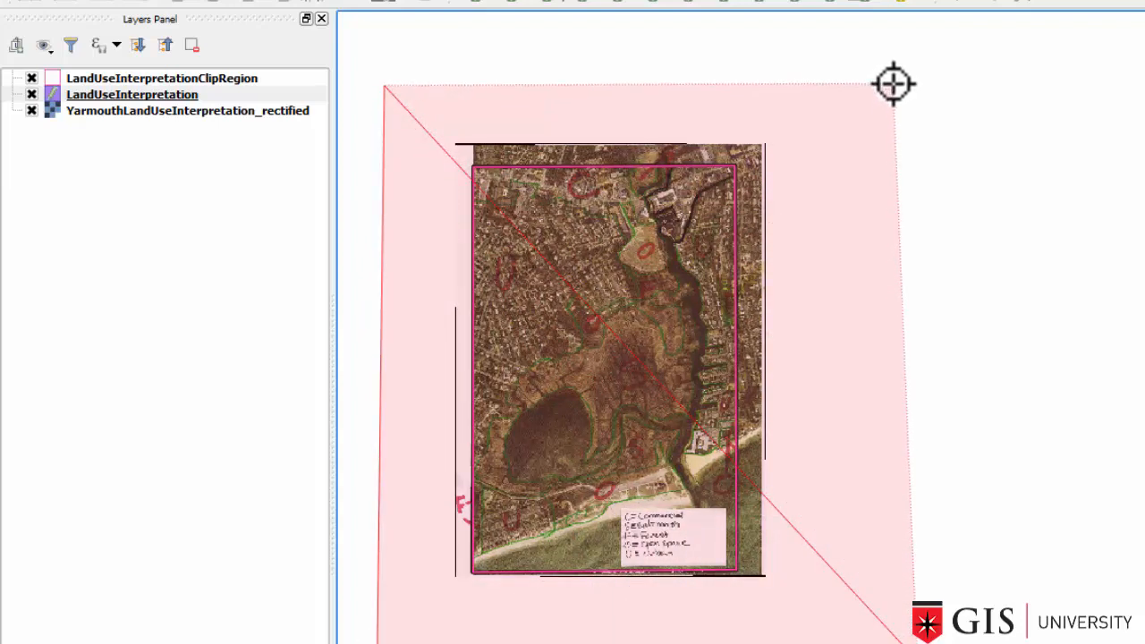
right_click(892, 85)
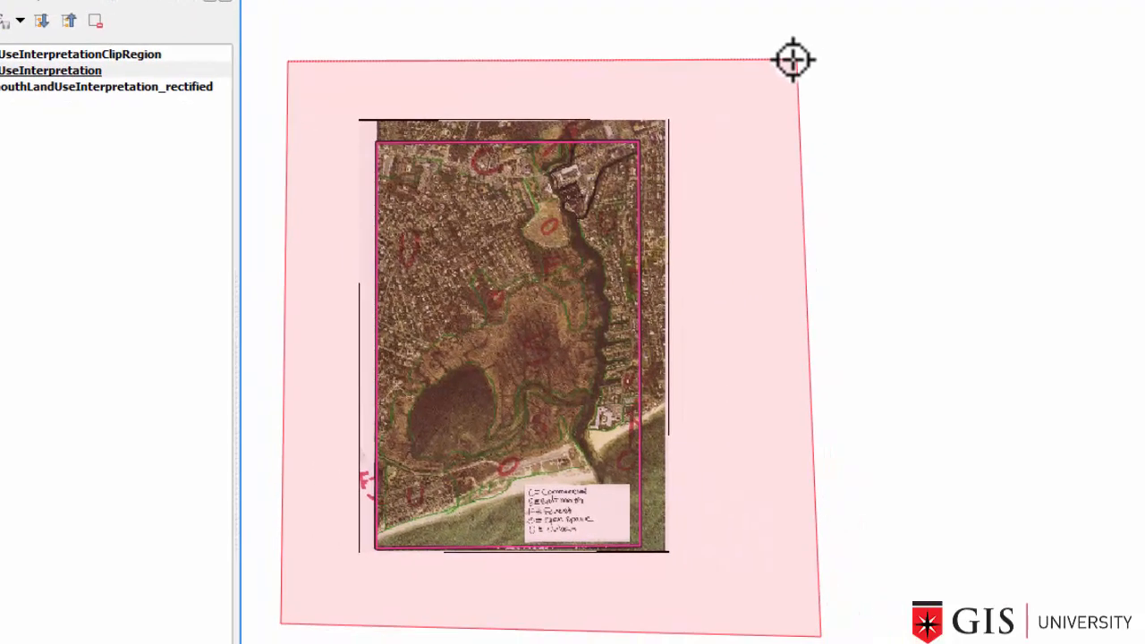
right_click(792, 60)
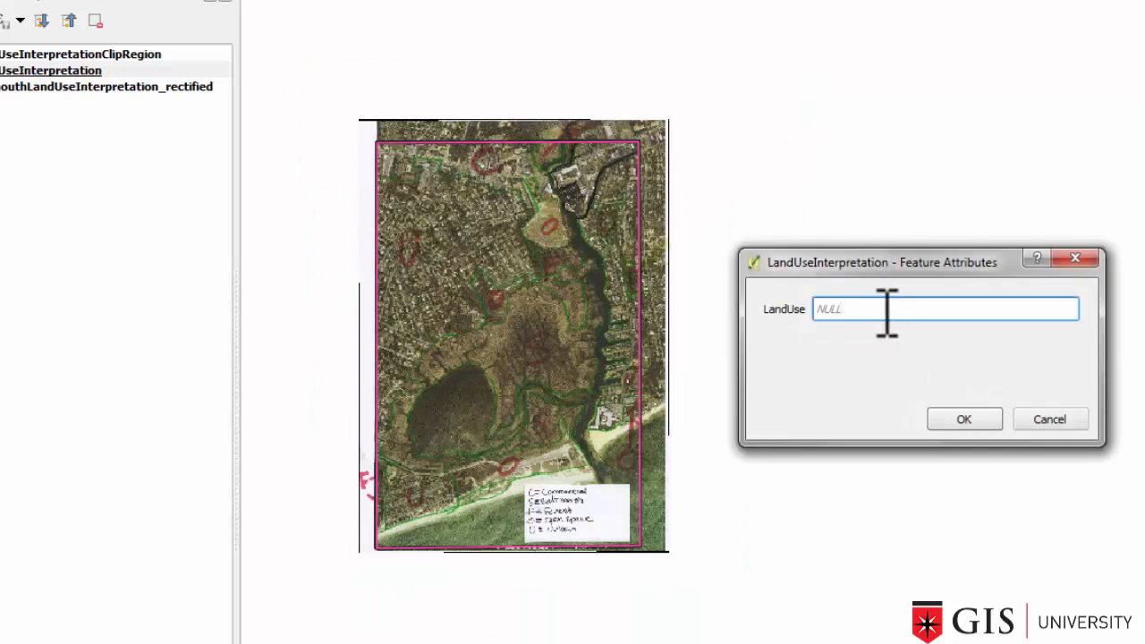
Step: Set the new polygon's LandUse attribute to Donut and save the LandUseInterpretation layer's edits
drag(886, 313, 779, 314)
text(Donut)
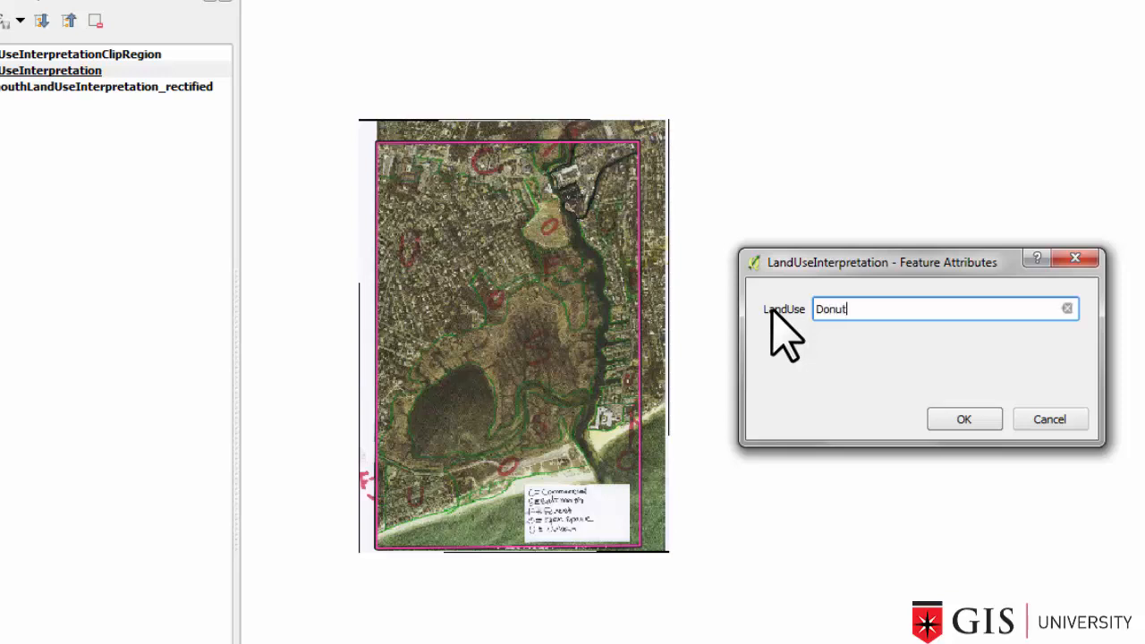
click(963, 420)
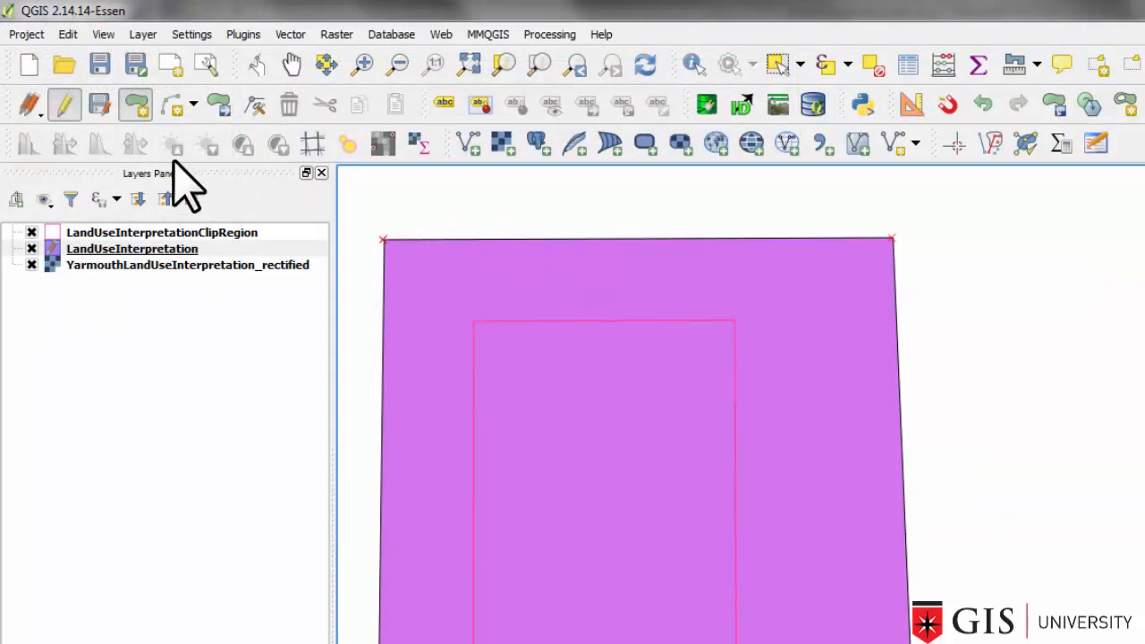
click(36, 112)
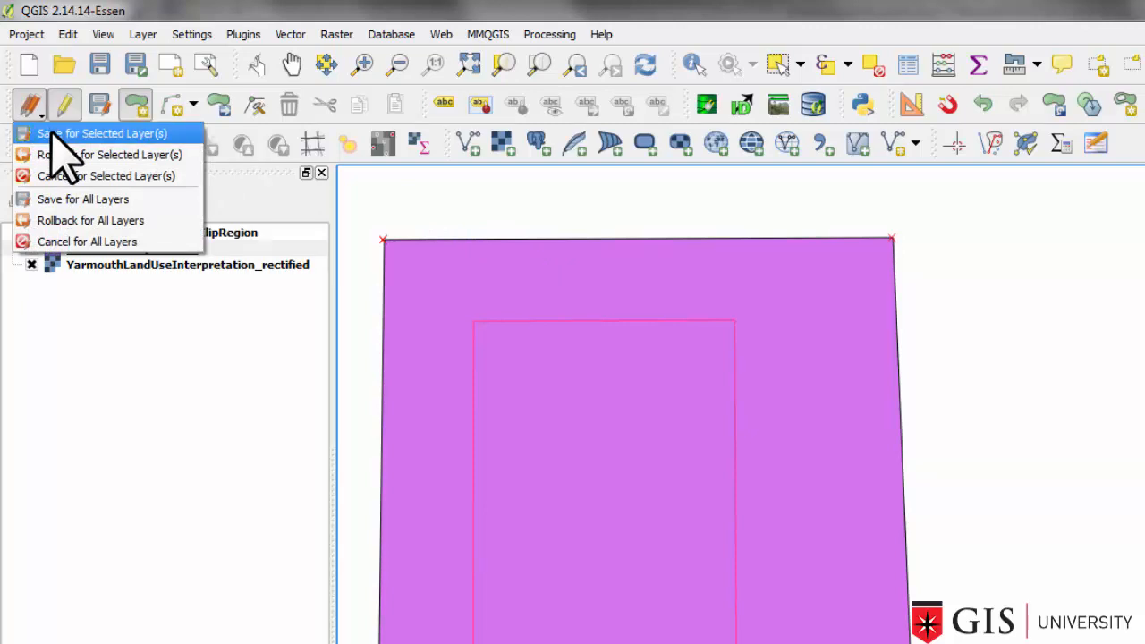
click(54, 134)
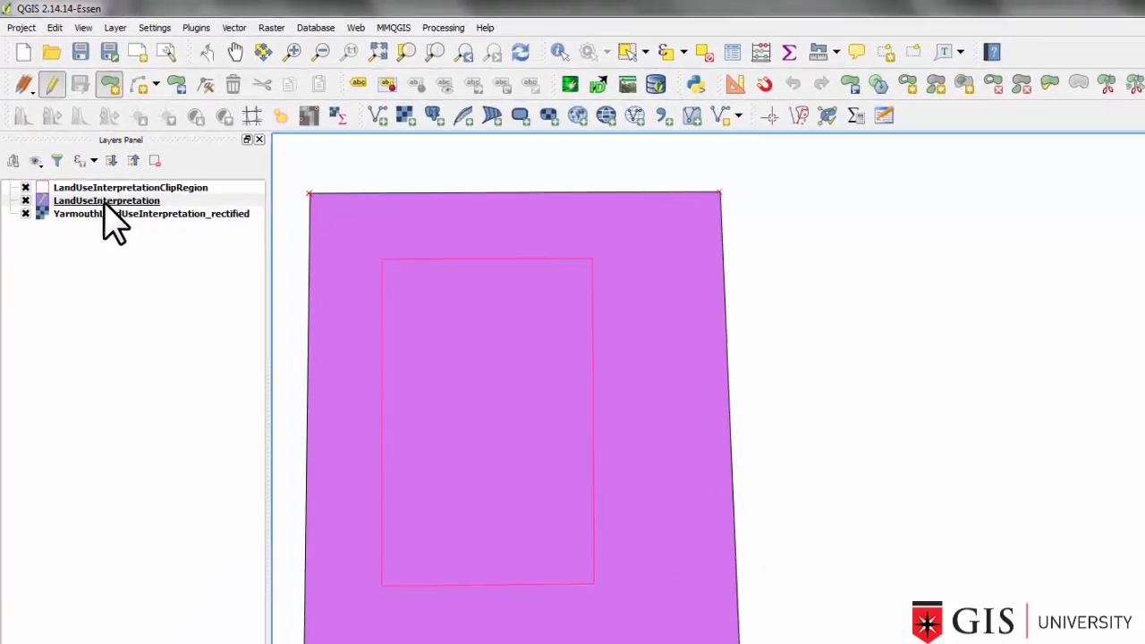
Step: Change the LandUseInterpretationClipRegion layer's simple fill style to Solid and apply it
drag(104, 202, 95, 188)
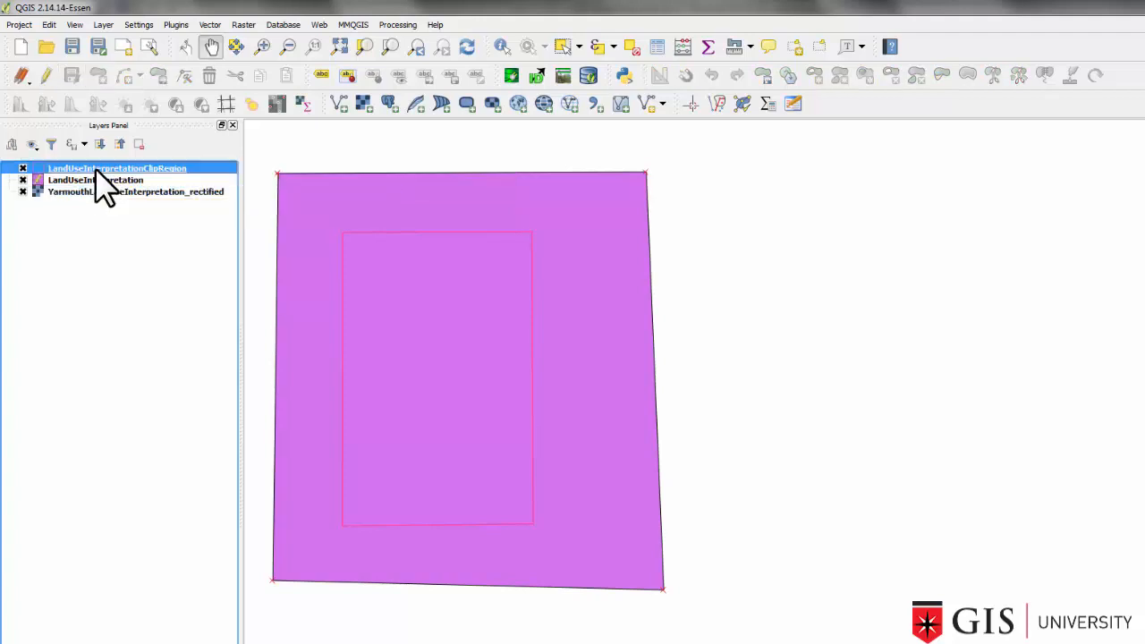
right_click(95, 168)
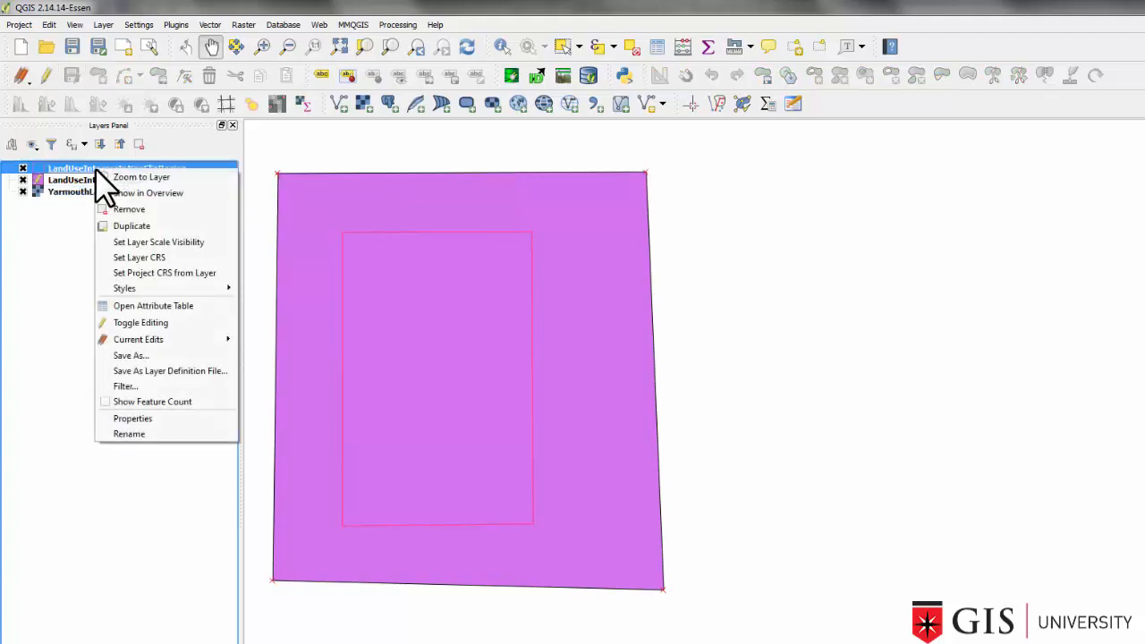
click(138, 418)
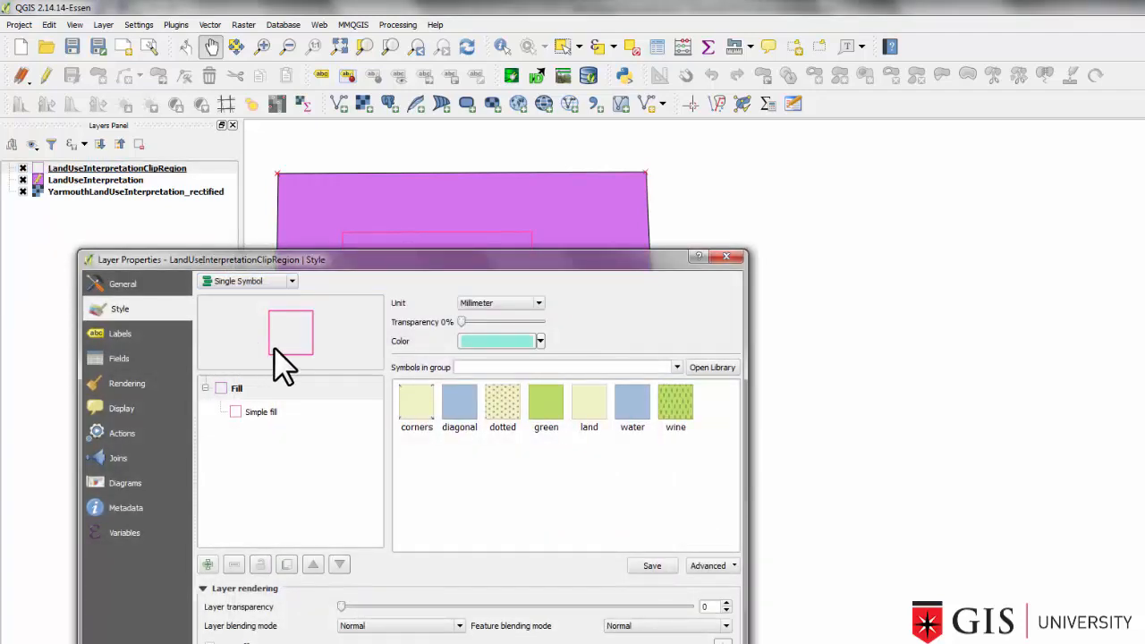
click(255, 413)
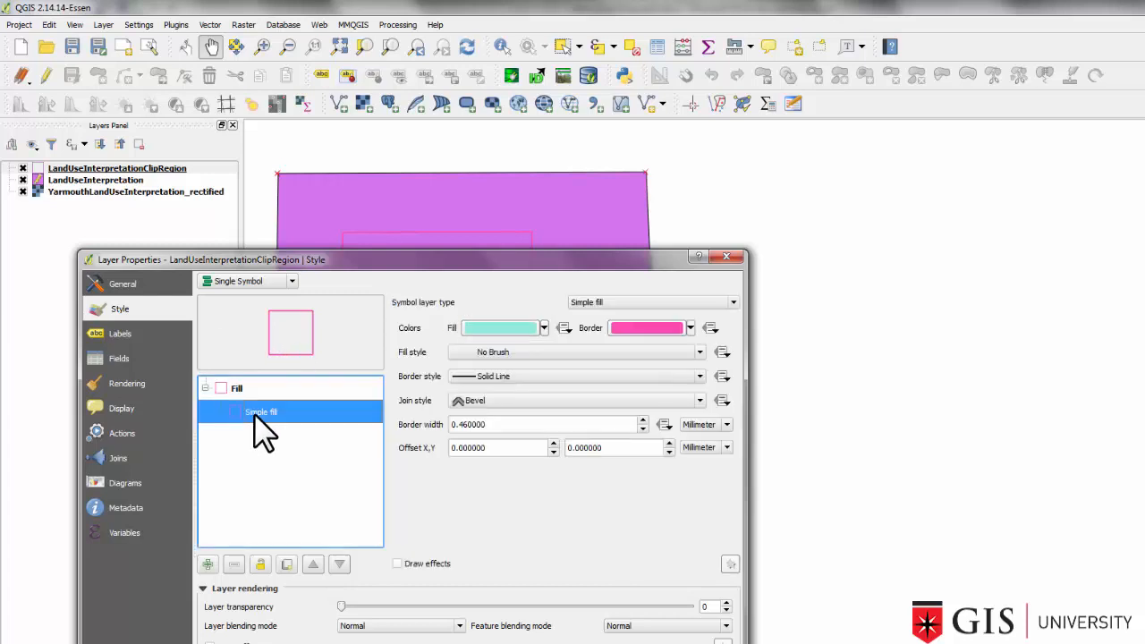
click(544, 355)
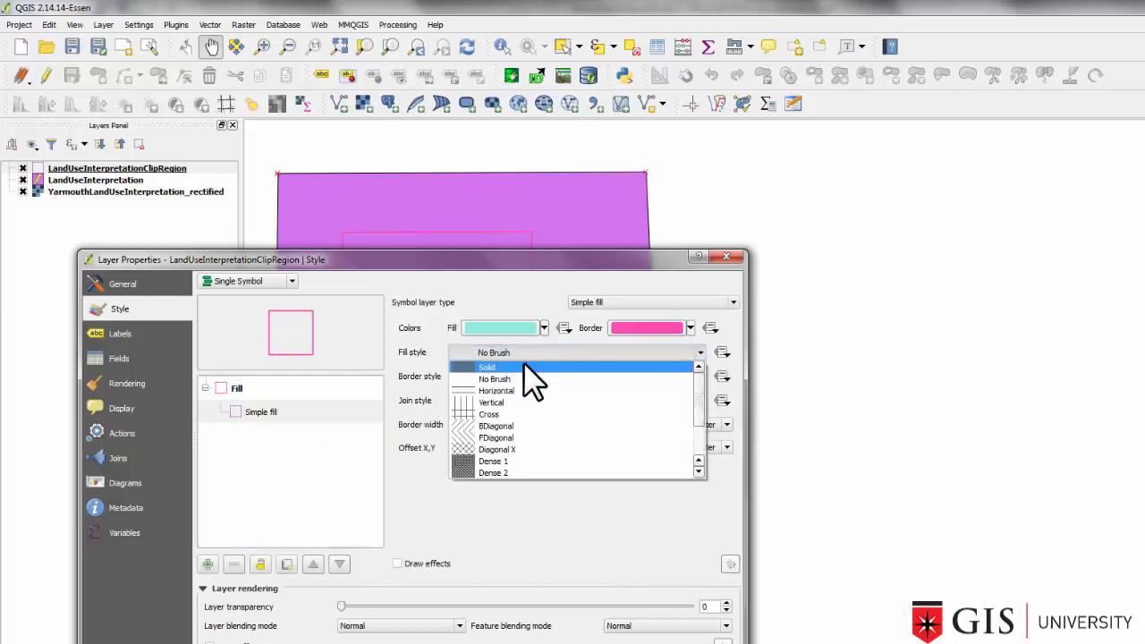
click(524, 364)
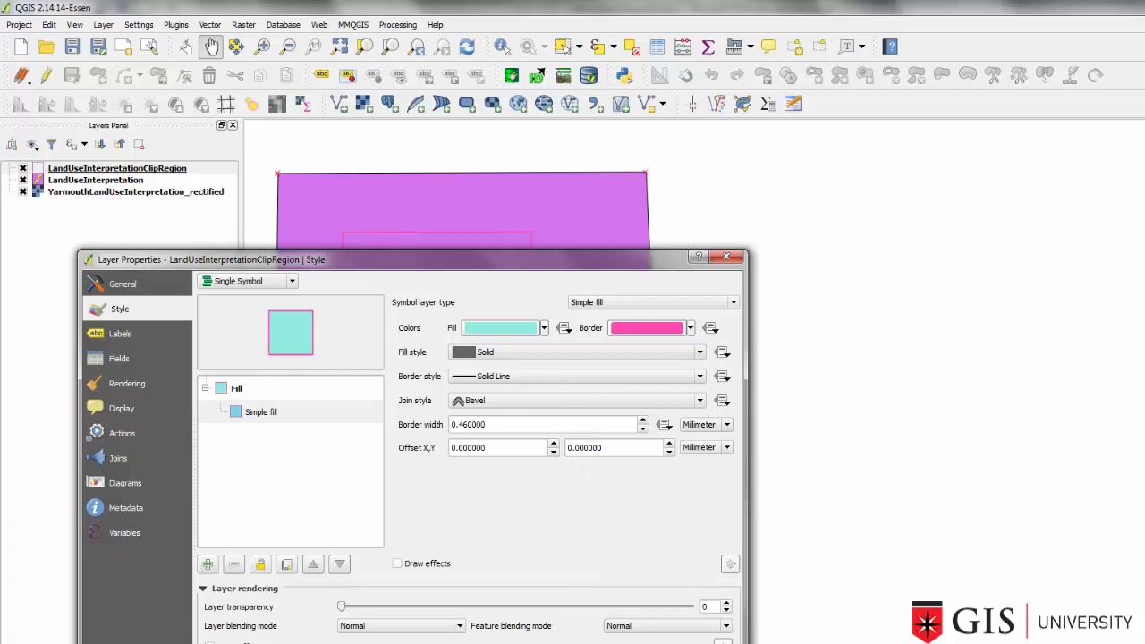
click(465, 643)
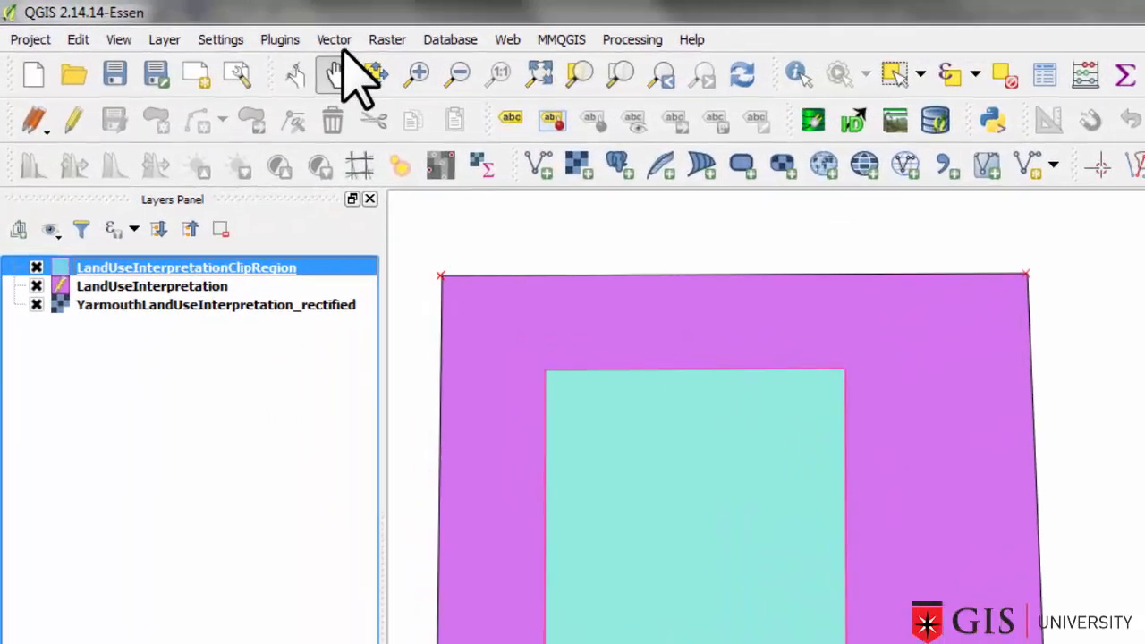
Step: Set up a Difference geoprocessing operation with LandUseInterpretation as input and LandUseInterpretationClipRegion as the difference layer
click(211, 25)
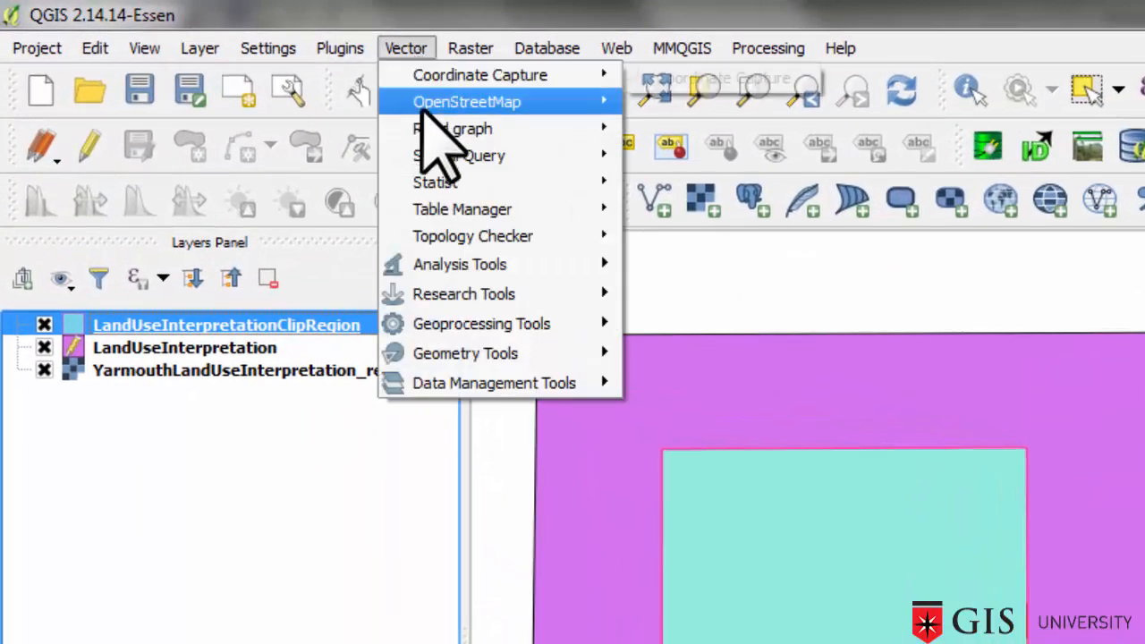
mouse_move(461, 324)
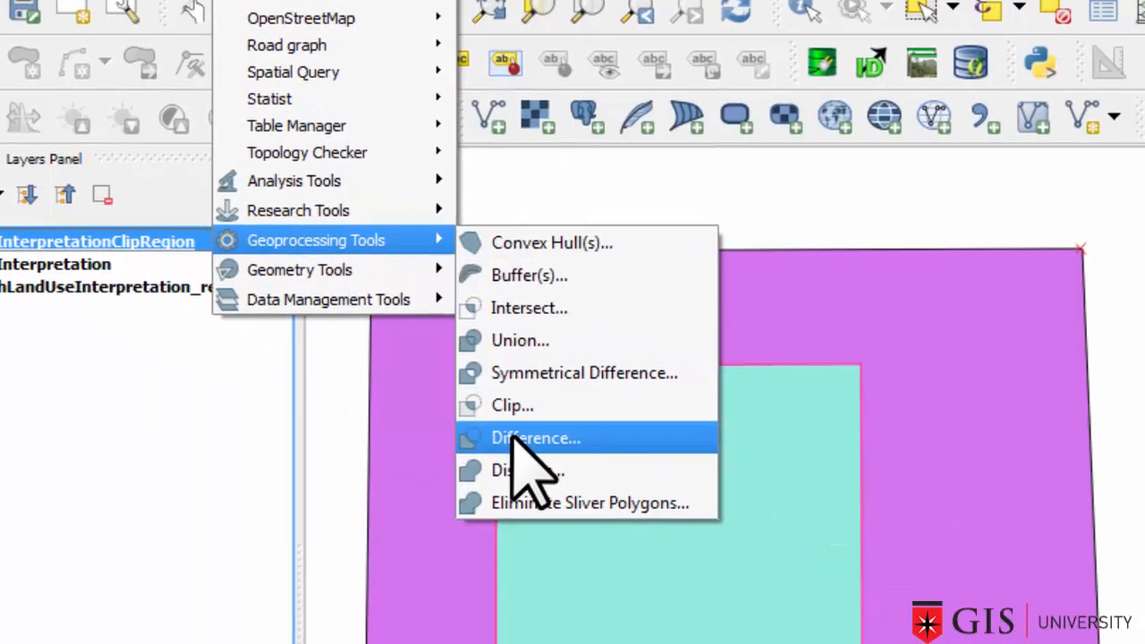
click(667, 521)
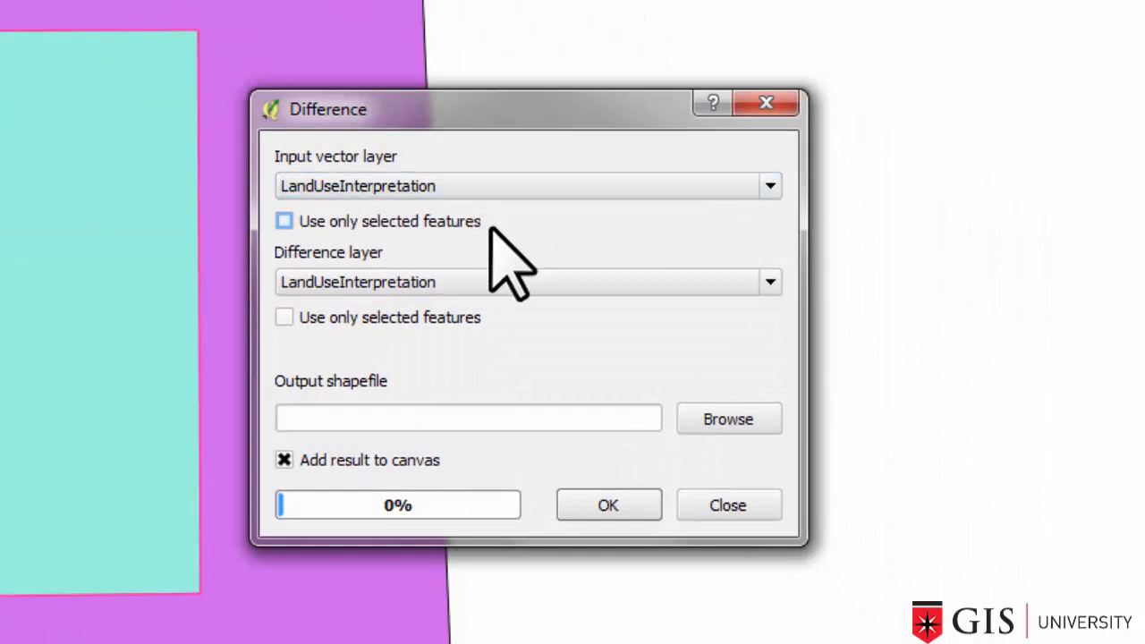
click(516, 284)
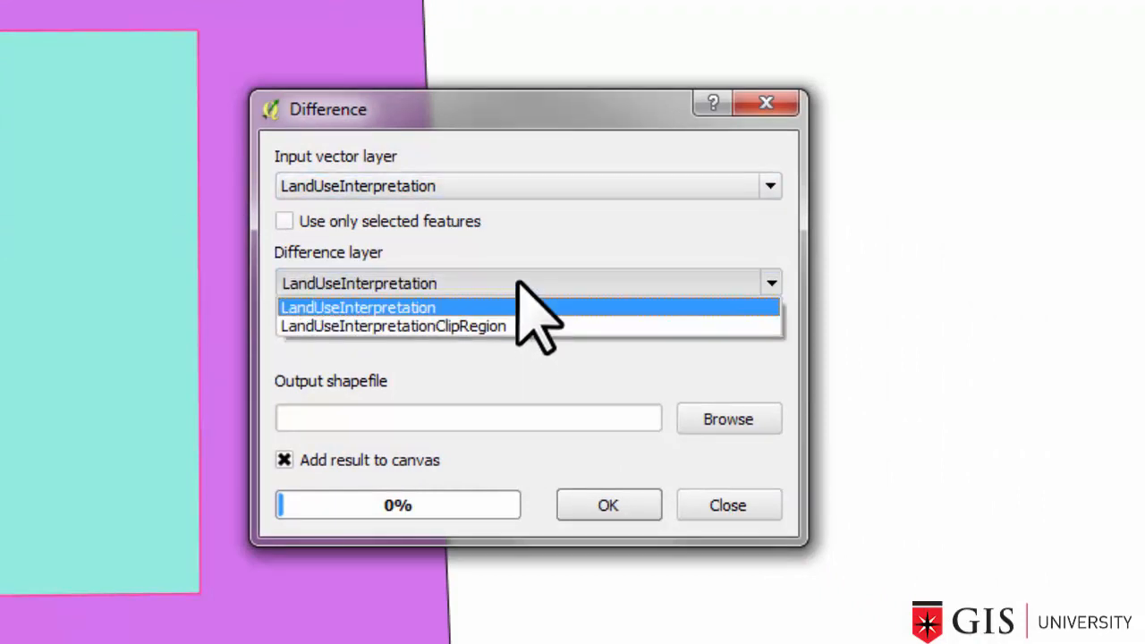
click(501, 325)
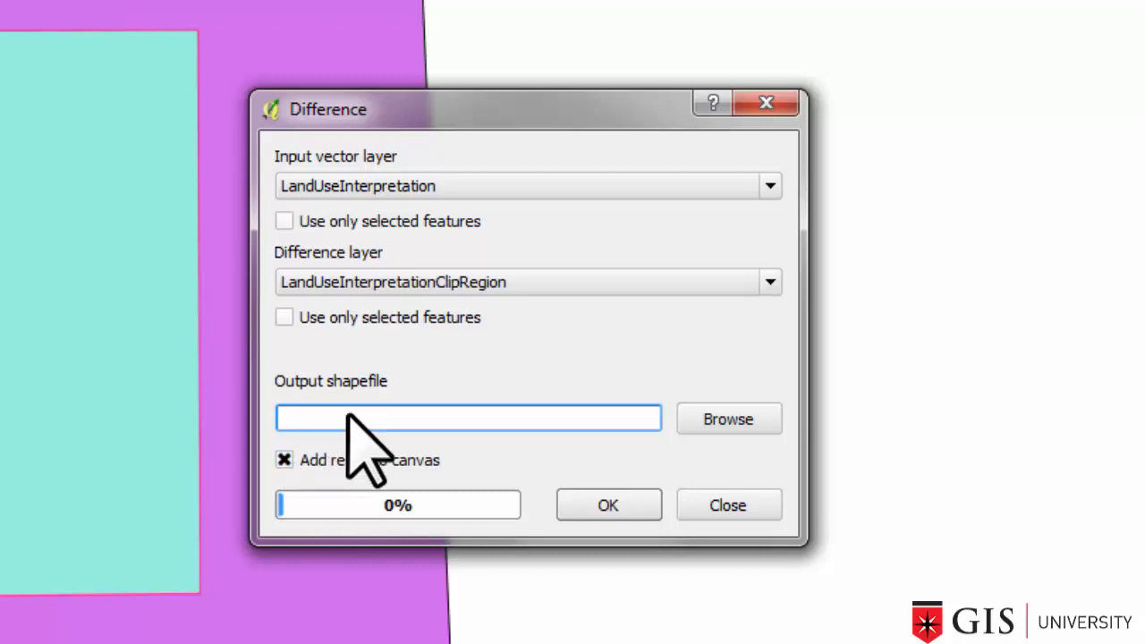
Step: Name the output shapefile Difference in the gis-for-beginners-digitizing folder and run the Difference operation
click(731, 420)
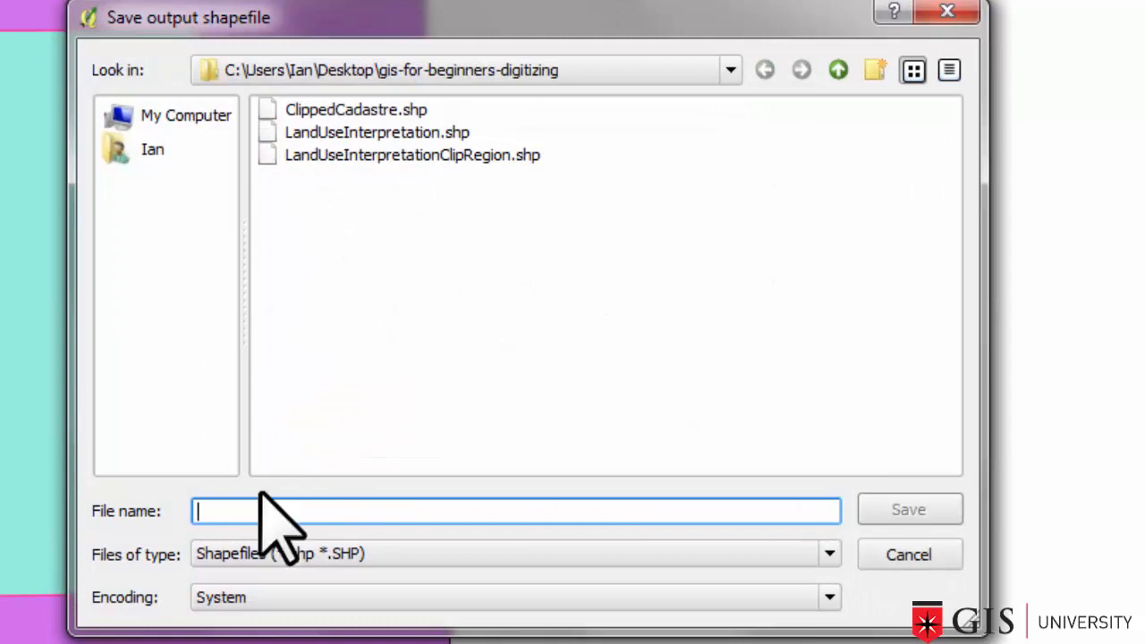
text(Differe)
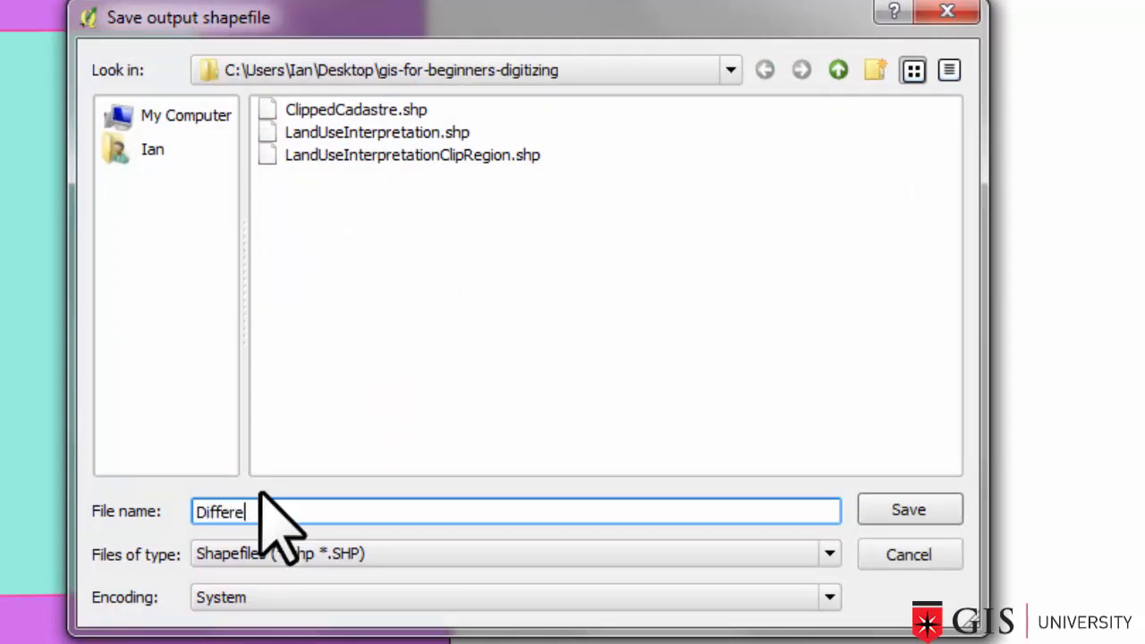
text(nce)
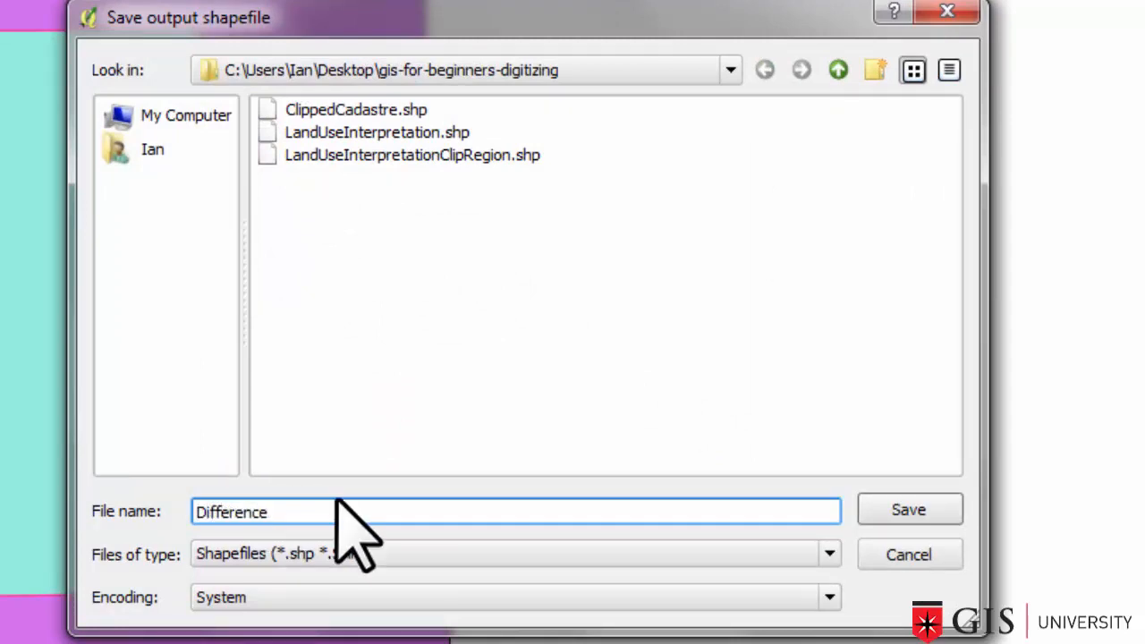
click(914, 505)
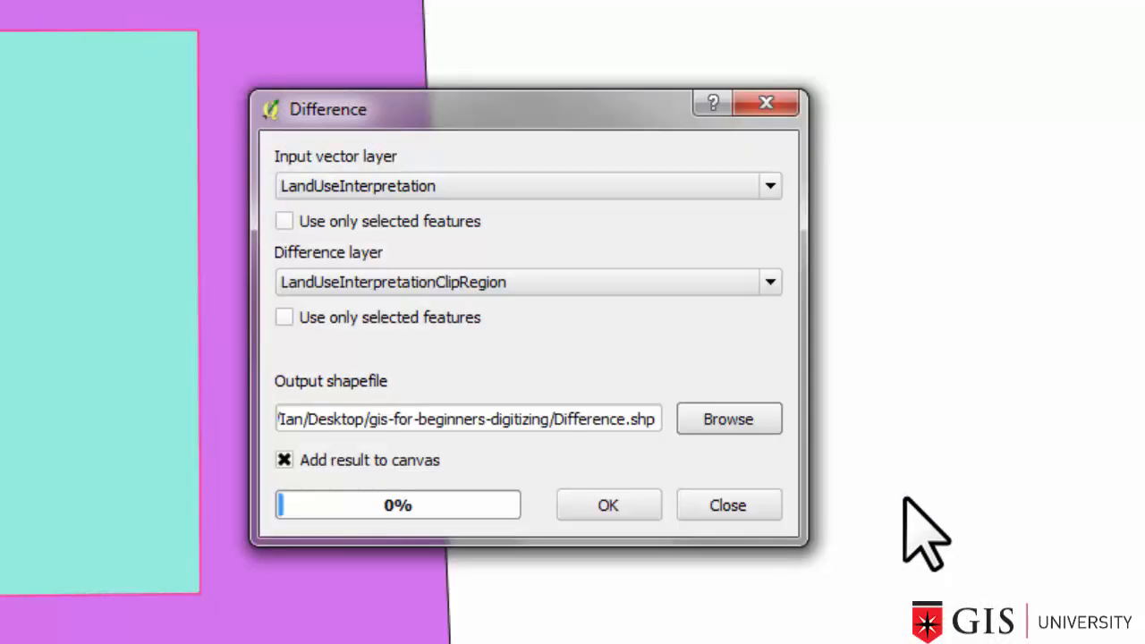
click(612, 506)
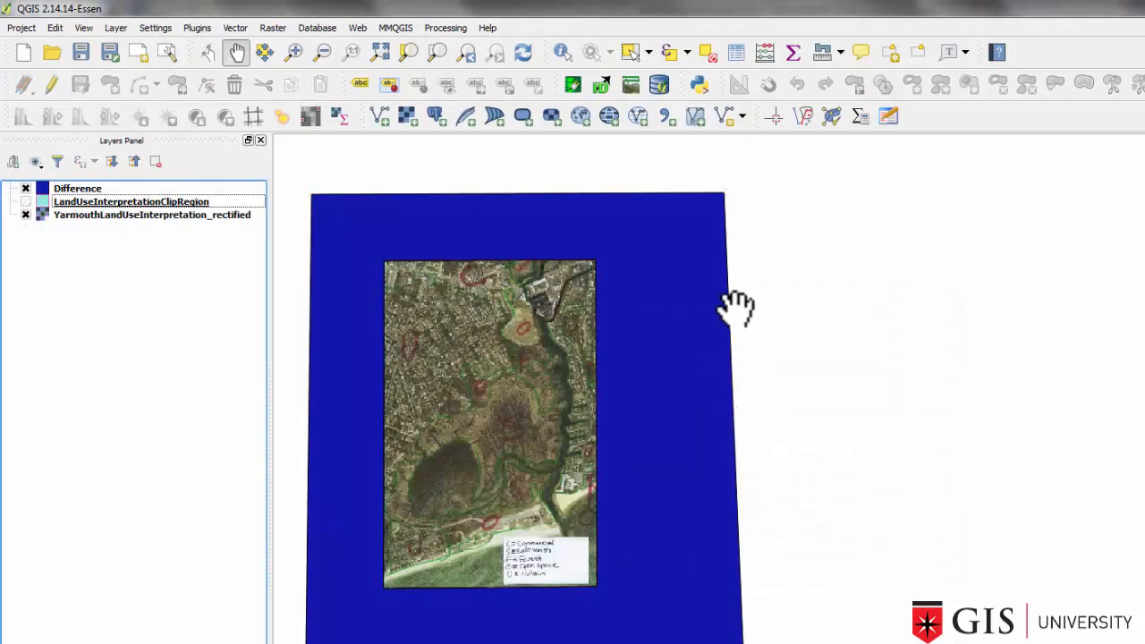
Step: Identify the Difference layer's polygon on the map to inspect its attributes
click(87, 190)
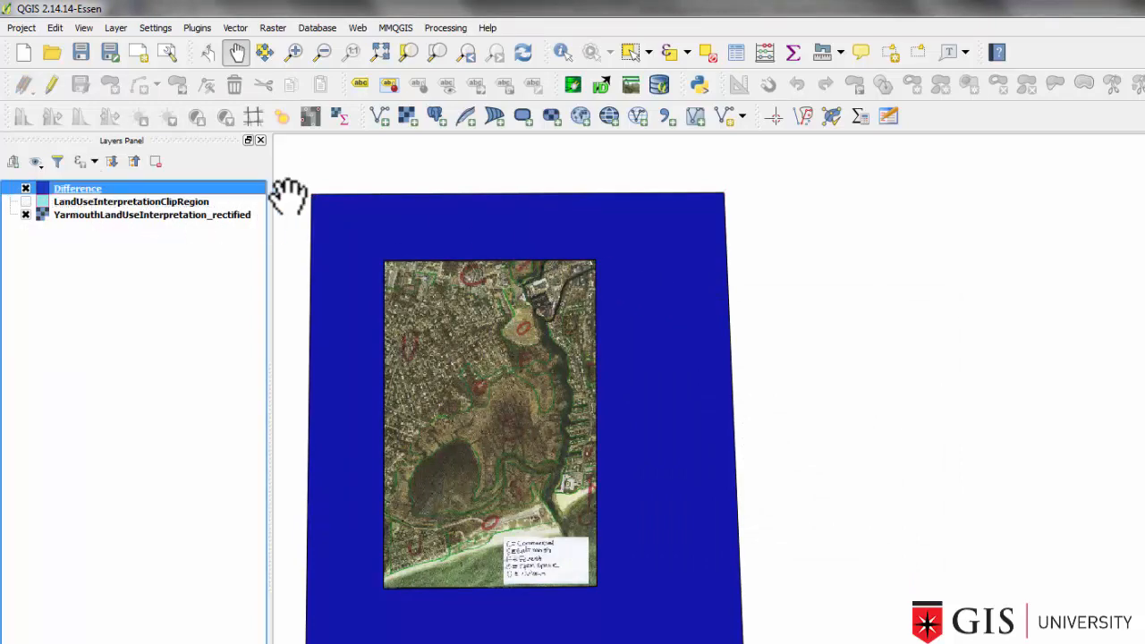
click(563, 52)
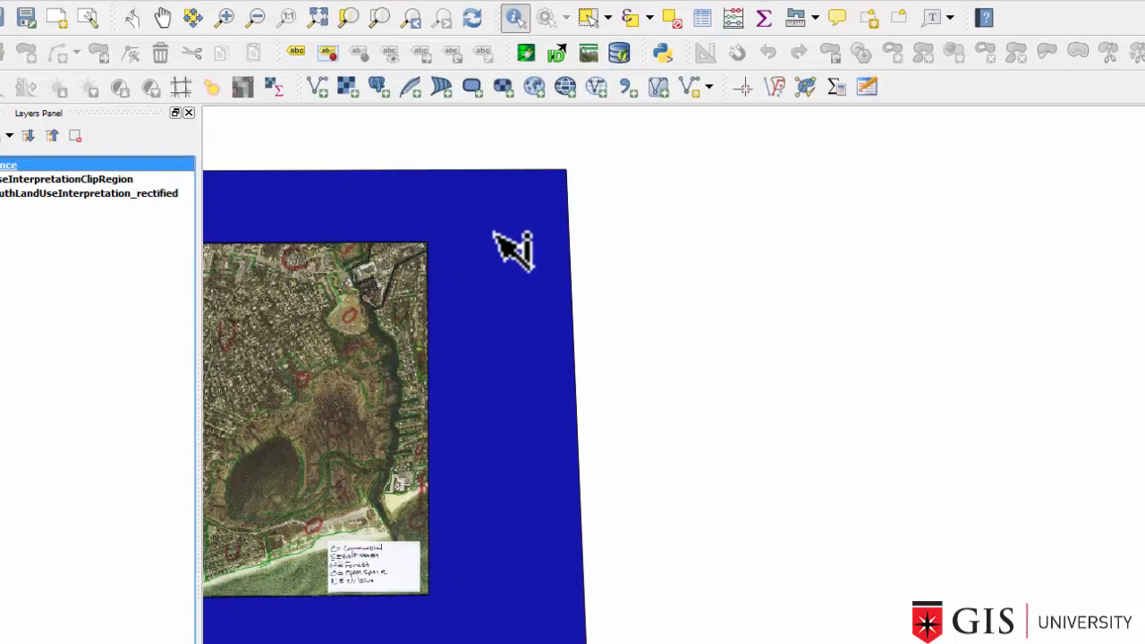
click(658, 252)
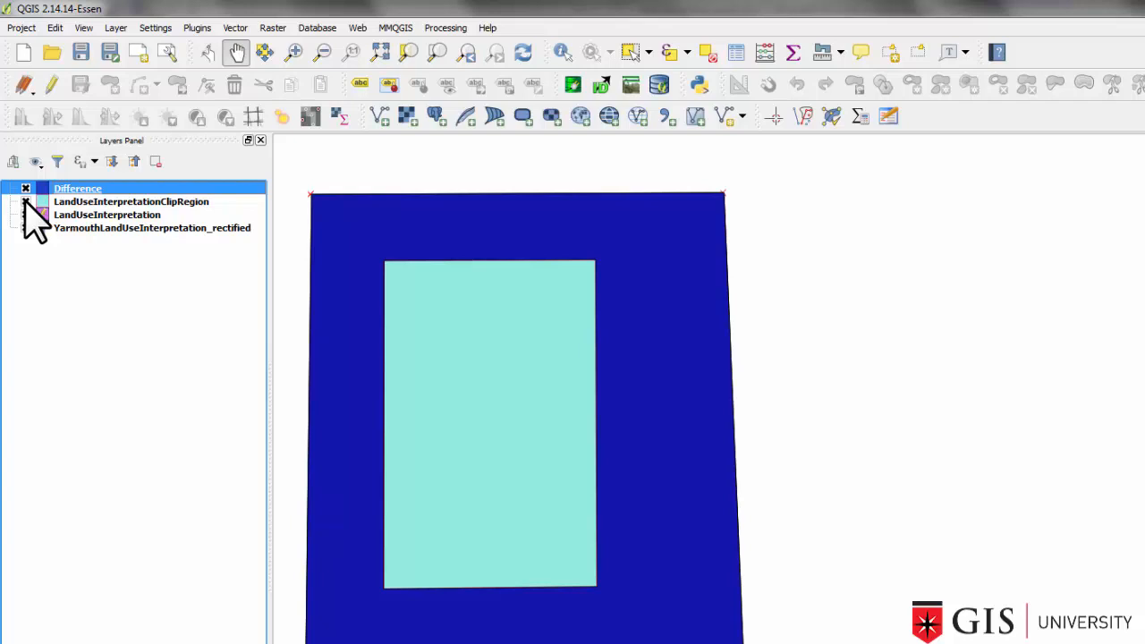
Step: Hide the LandUseInterpretationClipRegion layer and remove the original LandUseInterpretation layer from the project
click(25, 202)
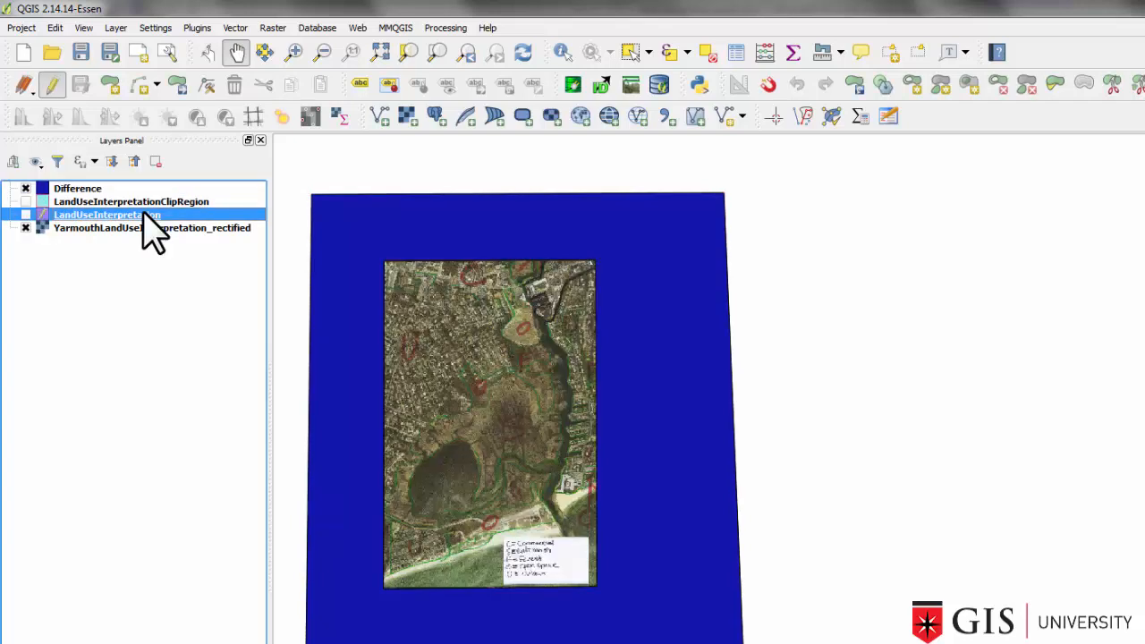
right_click(145, 215)
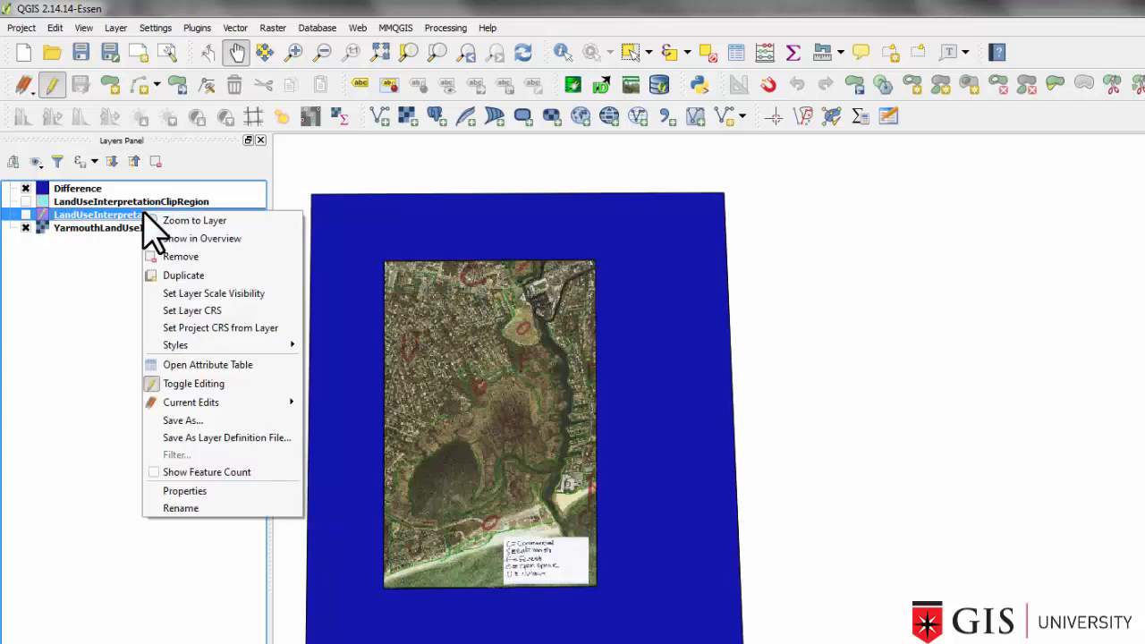
click(172, 256)
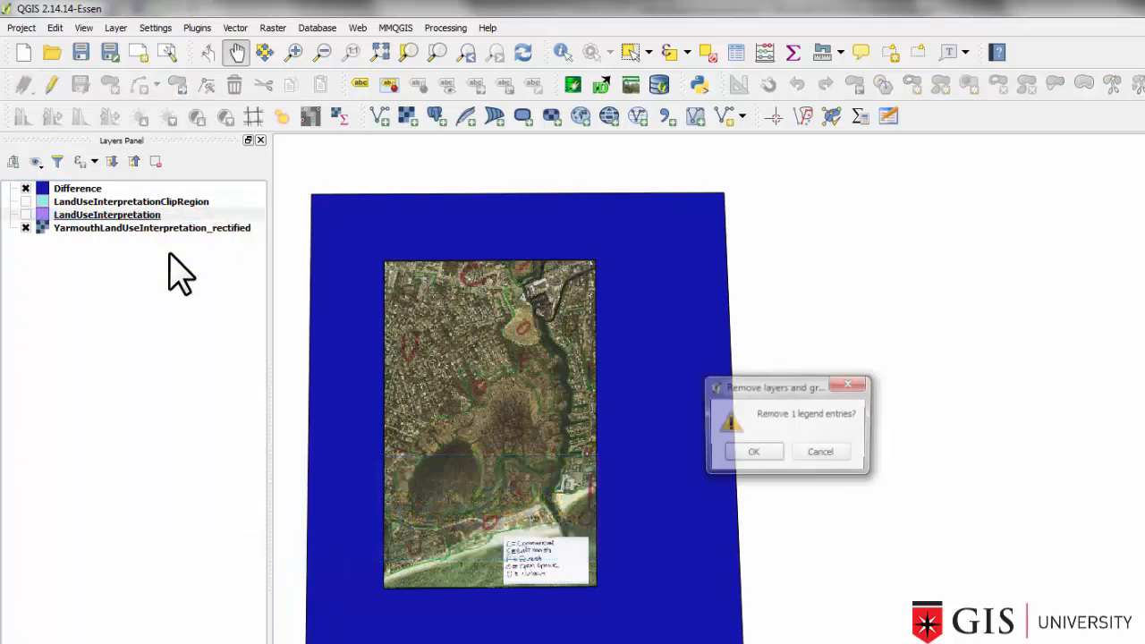
click(755, 452)
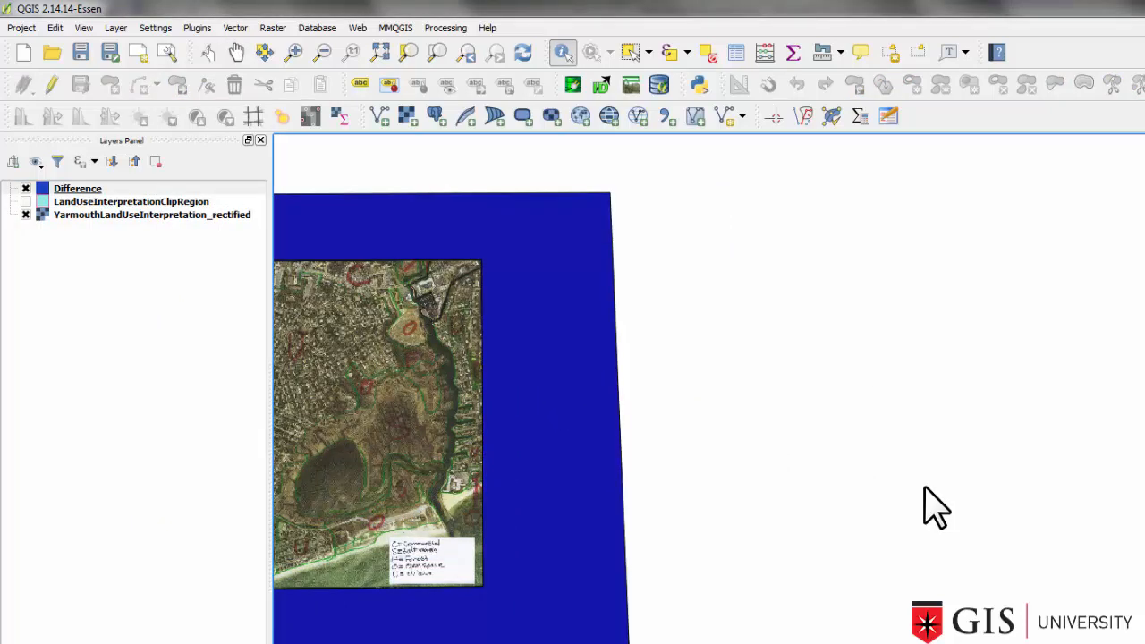
Step: Save the Difference layer as the ESRI Shapefile LandUseInterpretation.shp in the gis-for-beginners-digitizing folder, replacing the existing file and adding it to the map
click(75, 189)
right_click(73, 189)
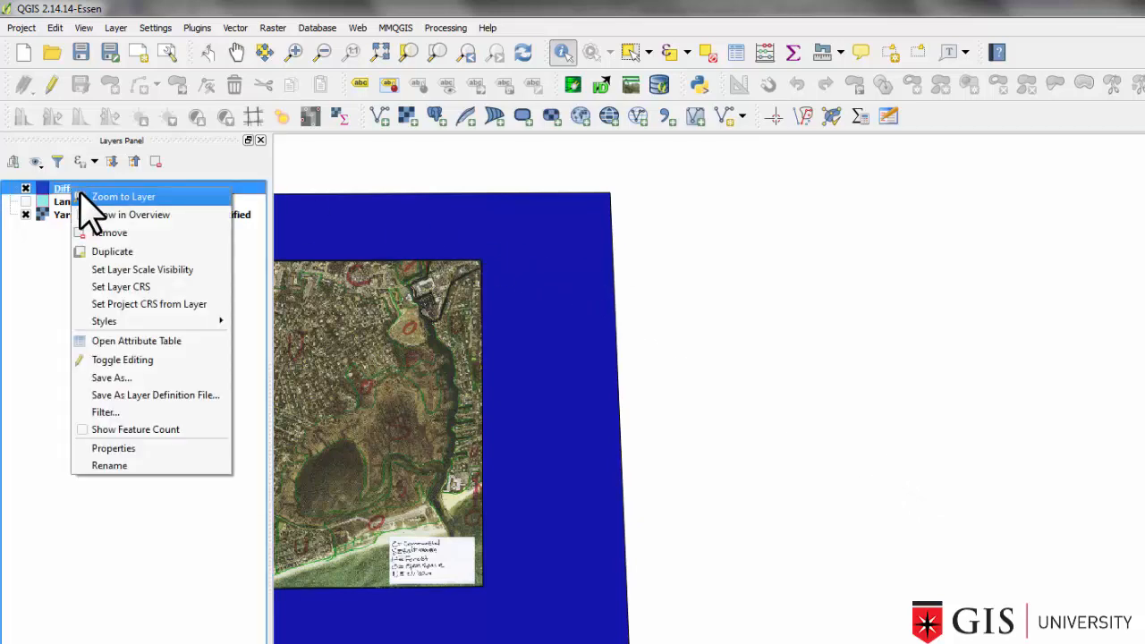
click(147, 378)
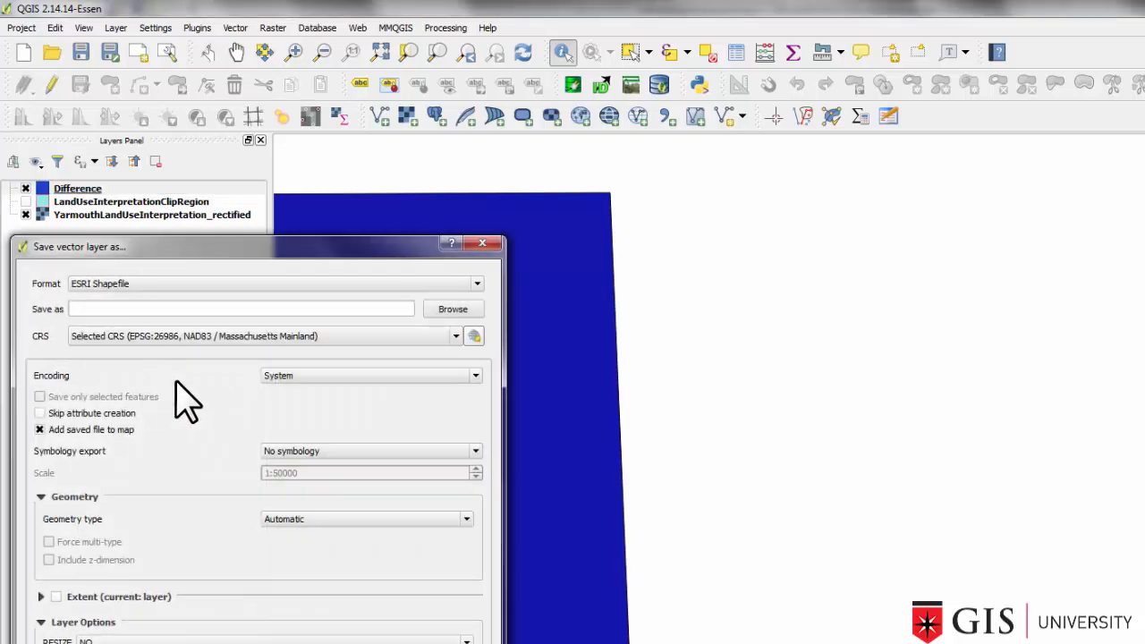
click(452, 313)
click(648, 394)
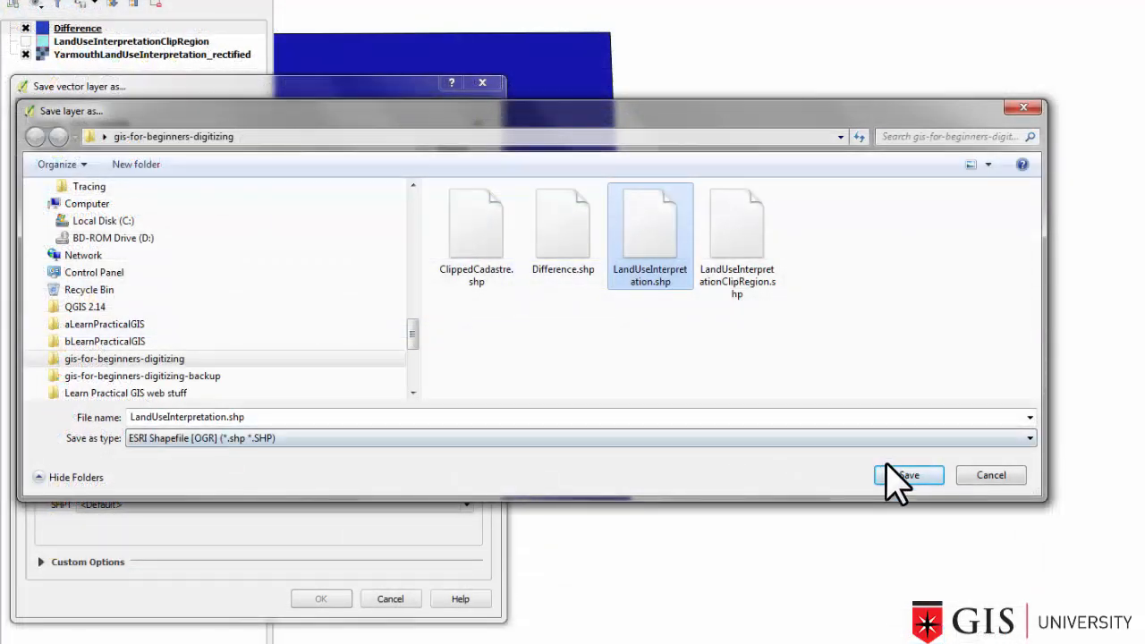
click(887, 634)
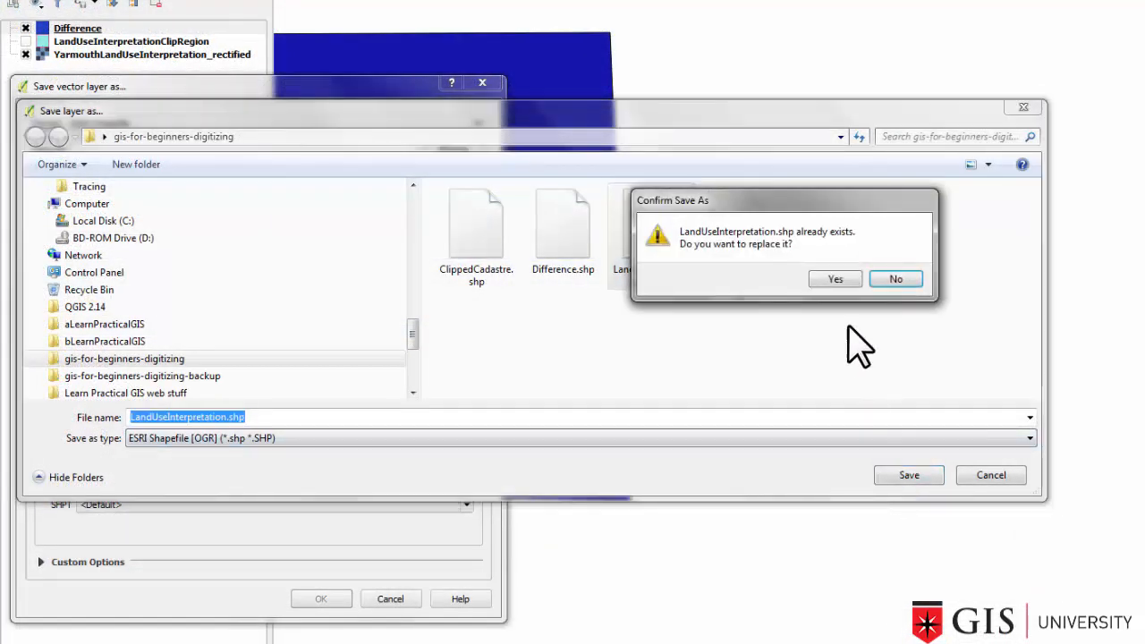
click(835, 280)
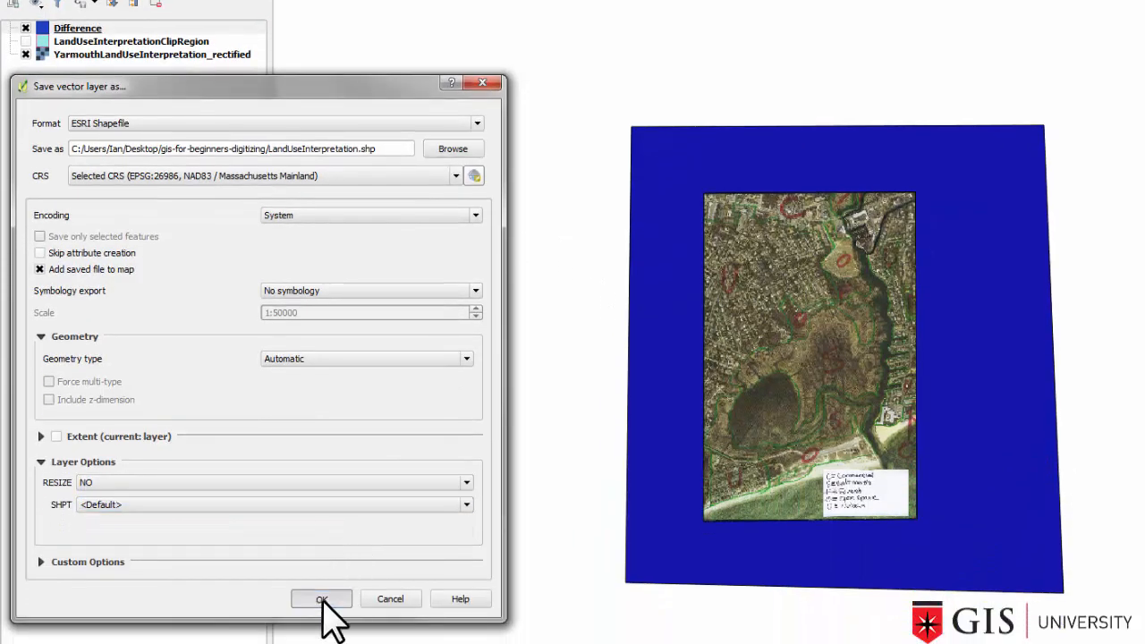
click(322, 600)
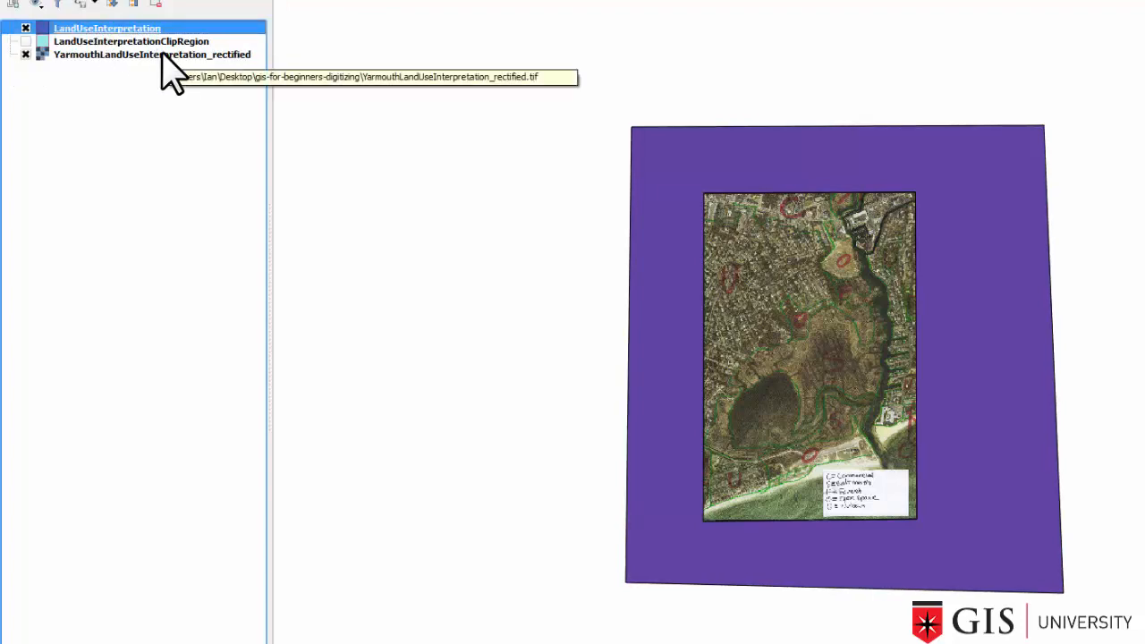
Step: Give the LandUseInterpretation layer's simple fill a transparent fill and a pink #fc4bad border, and apply the style
right_click(123, 38)
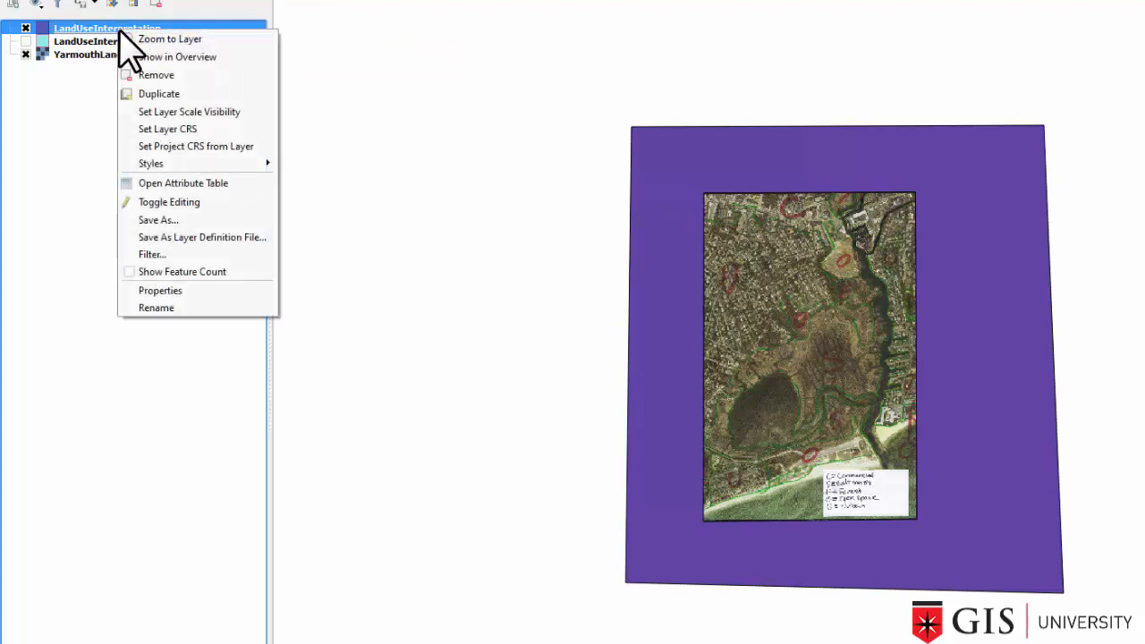
click(205, 291)
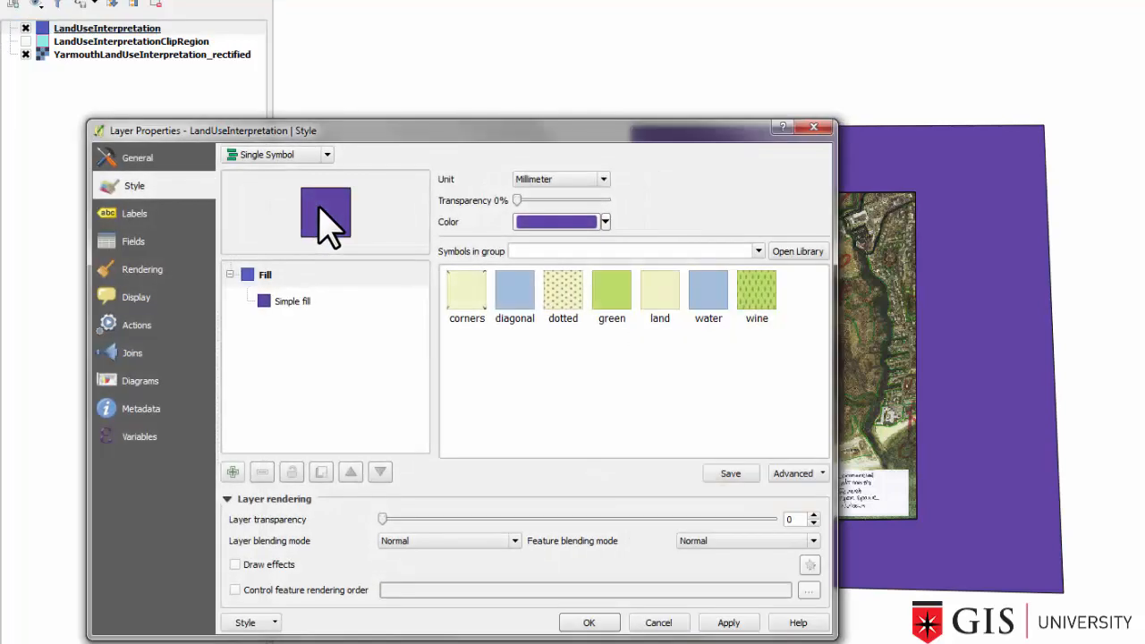
click(286, 301)
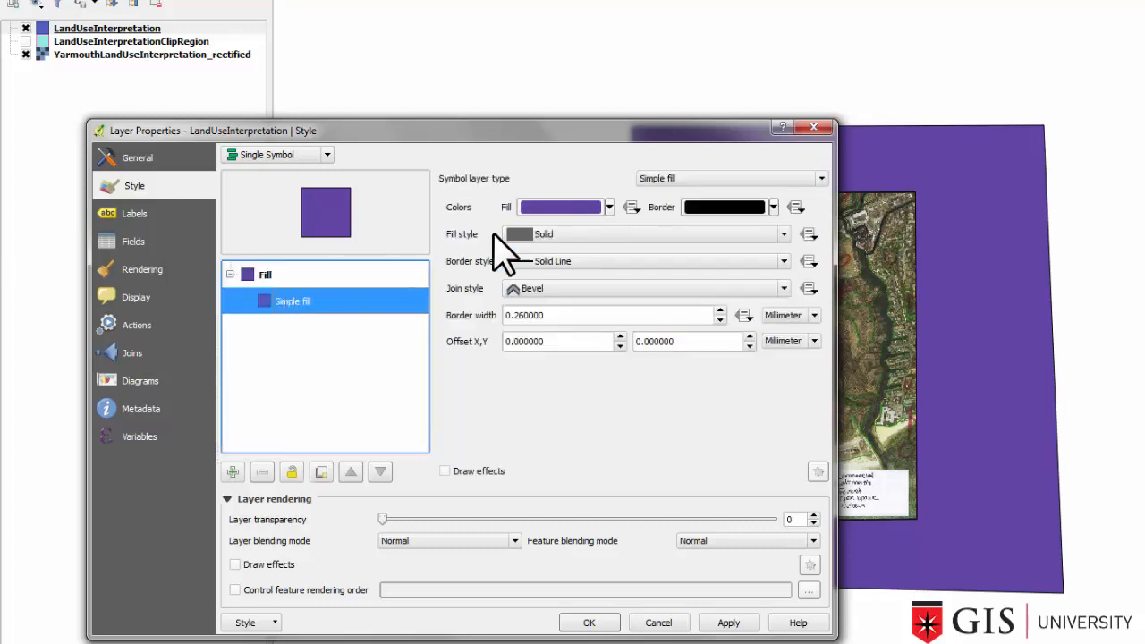
click(609, 207)
click(599, 226)
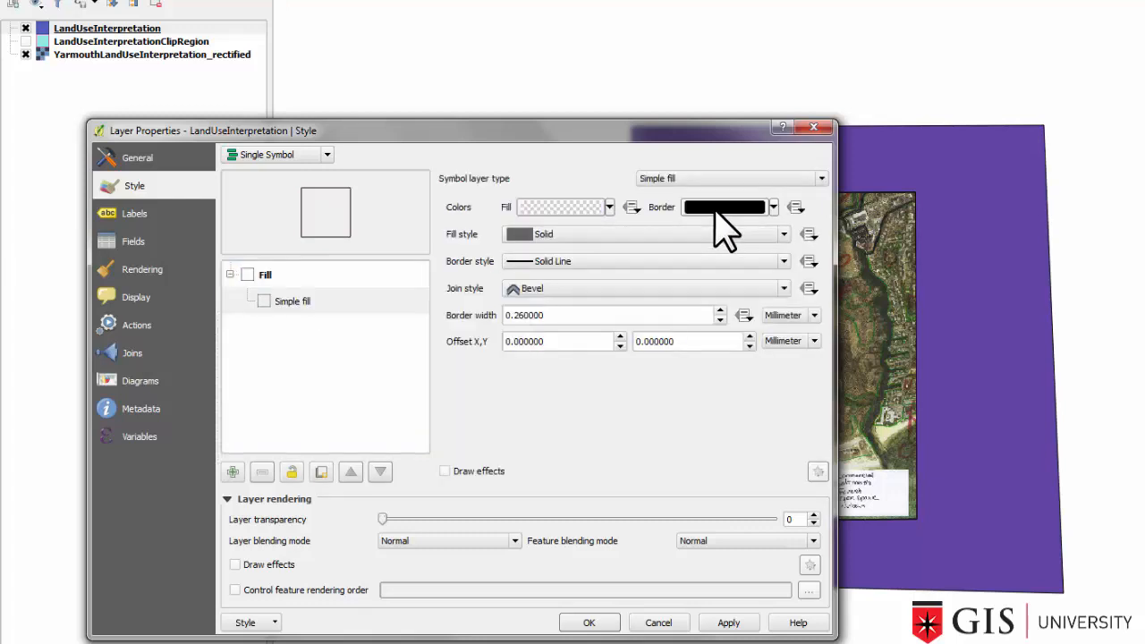
click(716, 215)
click(586, 182)
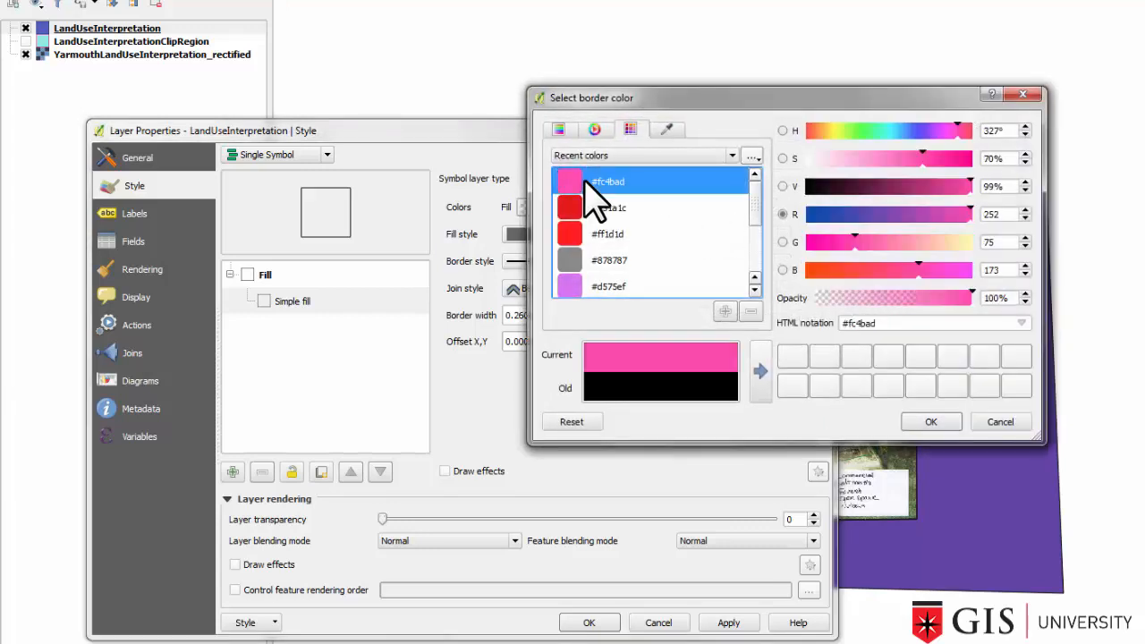
click(931, 421)
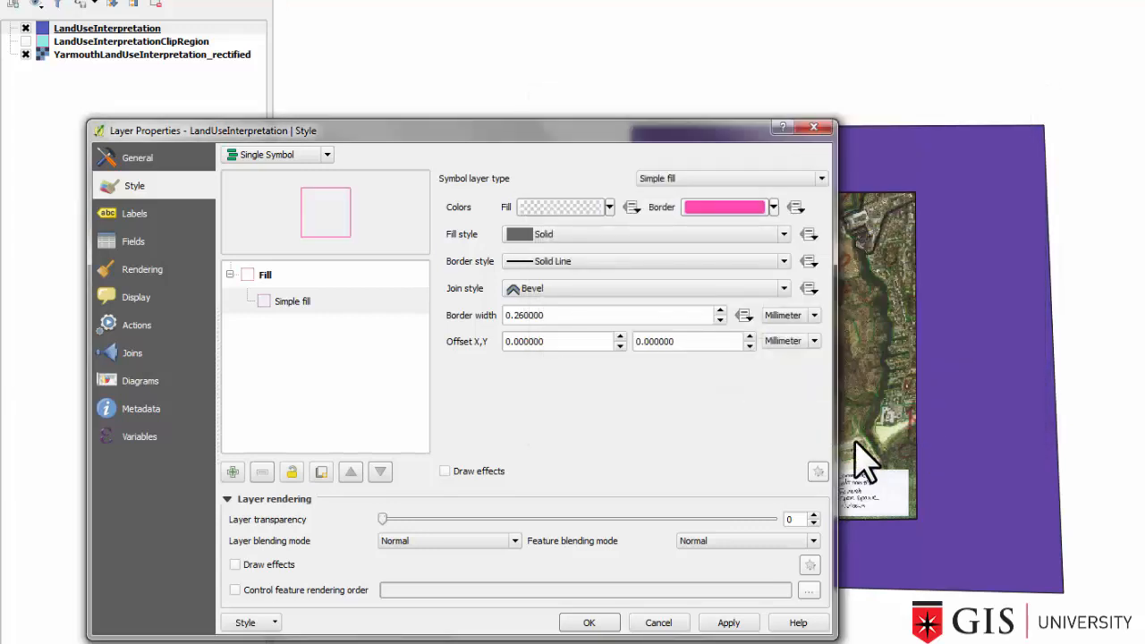
click(589, 622)
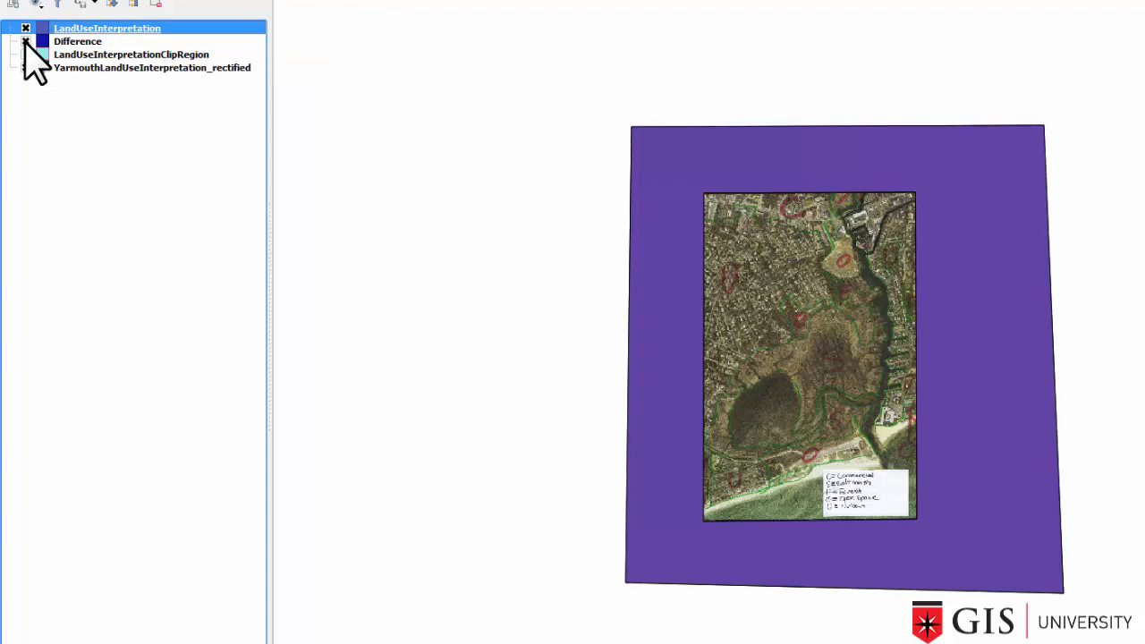
Step: Hide the Difference layer and remove it from the project
click(47, 41)
right_click(47, 42)
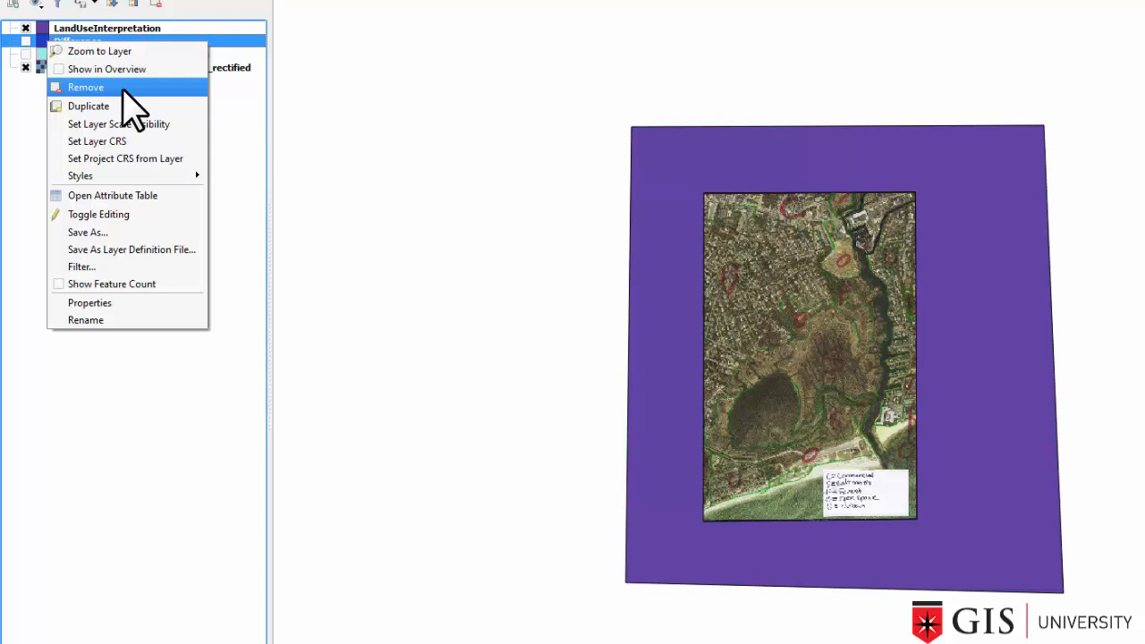
click(125, 89)
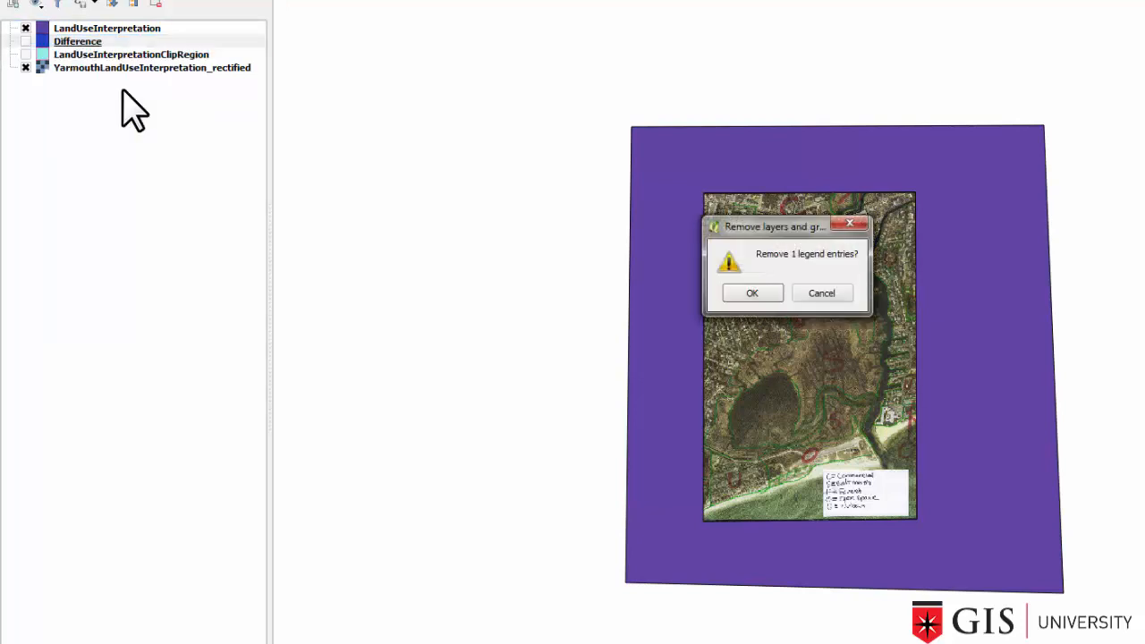
click(748, 294)
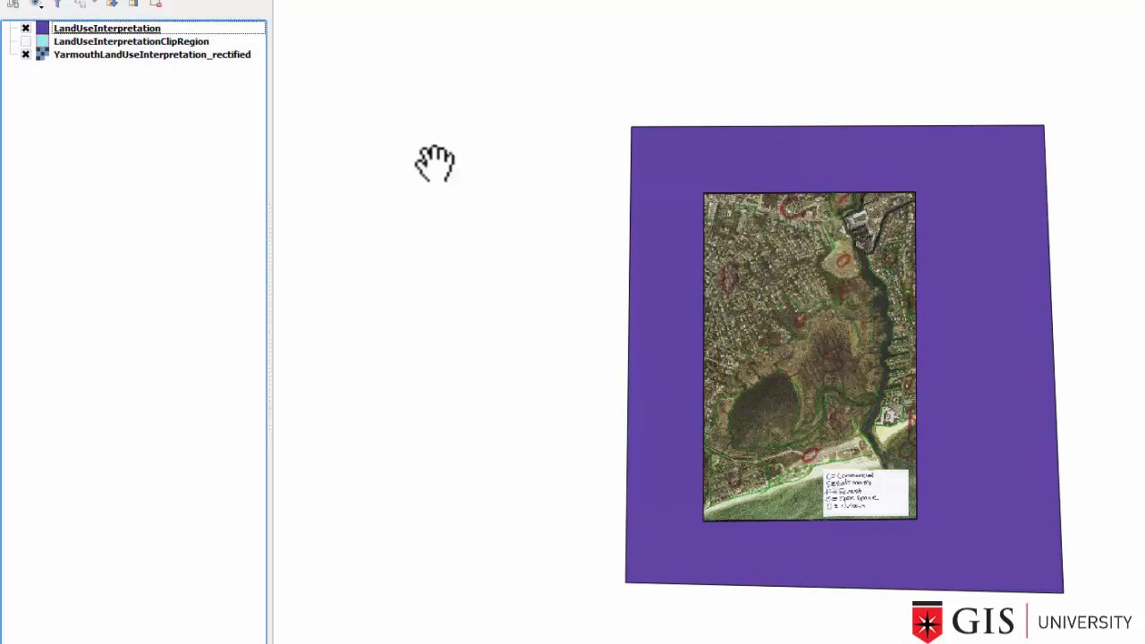
Step: Open the LandUseInterpretation layer's style properties at its simple fill settings
click(100, 29)
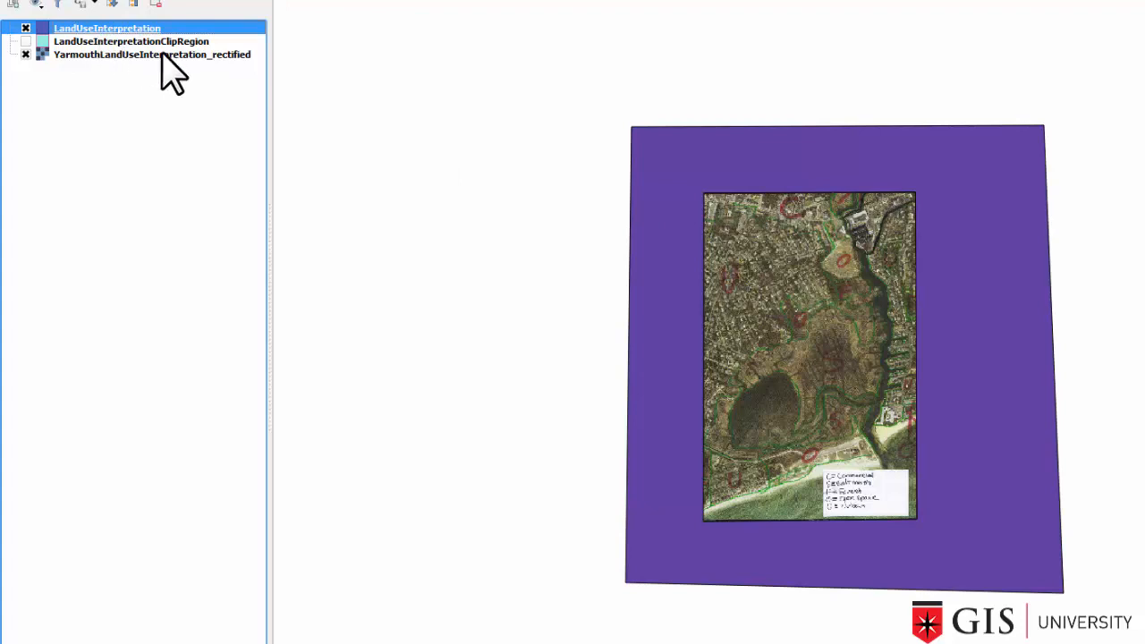
right_click(119, 28)
click(205, 290)
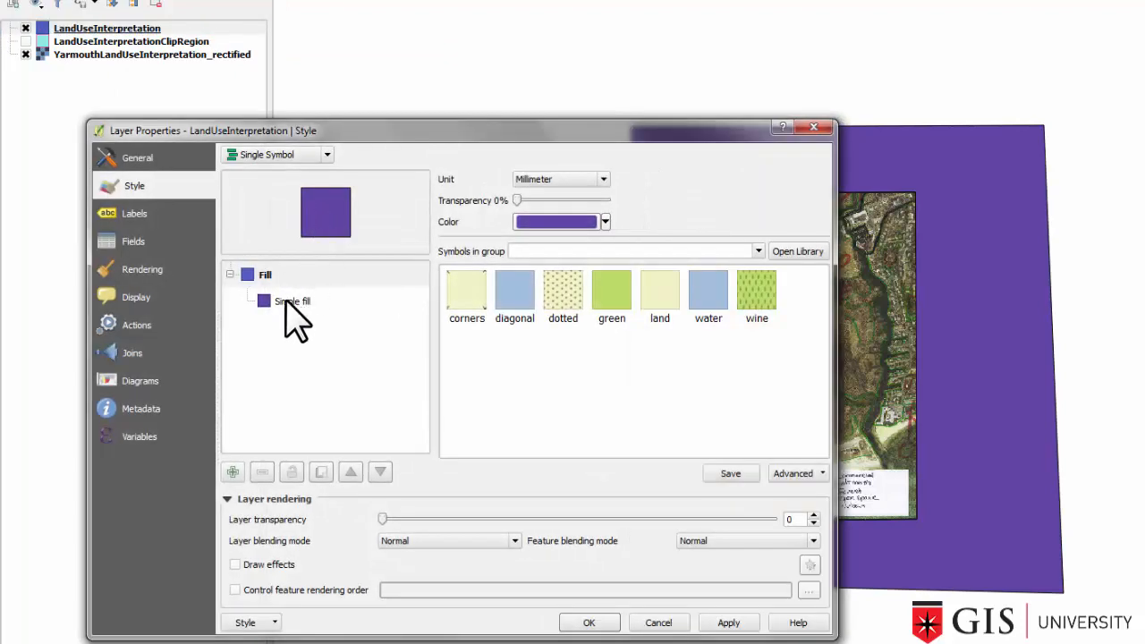
click(287, 302)
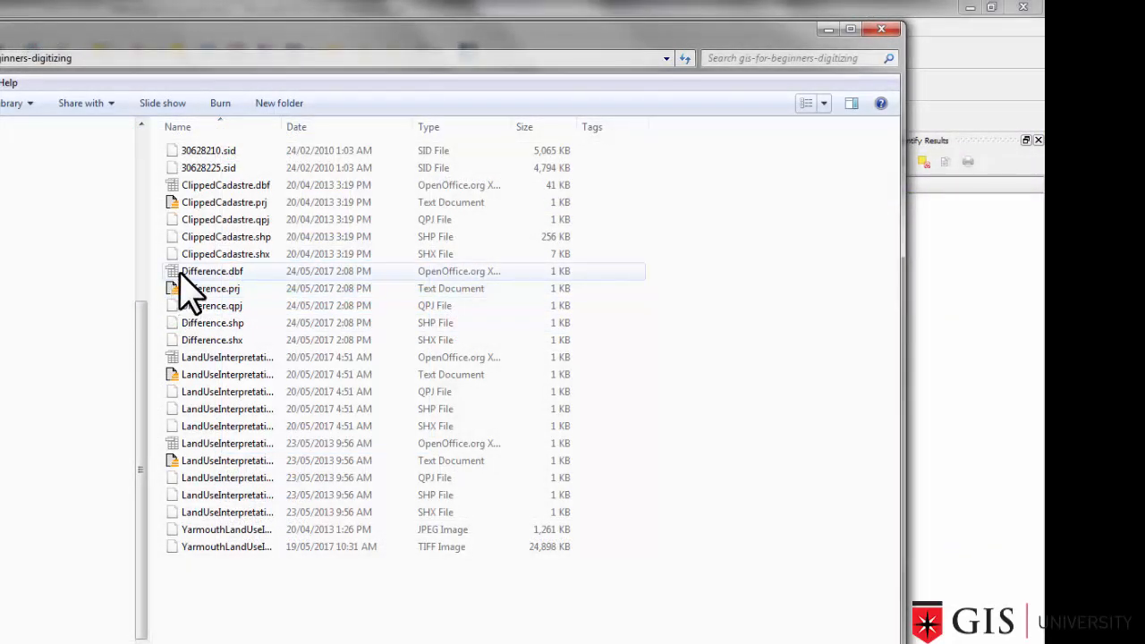
Step: Delete the Difference .dbf, .prj, .qpj, .shp and .shx files from the gis-for-beginners-digitizing folder, and switch back to QGIS
click(180, 272)
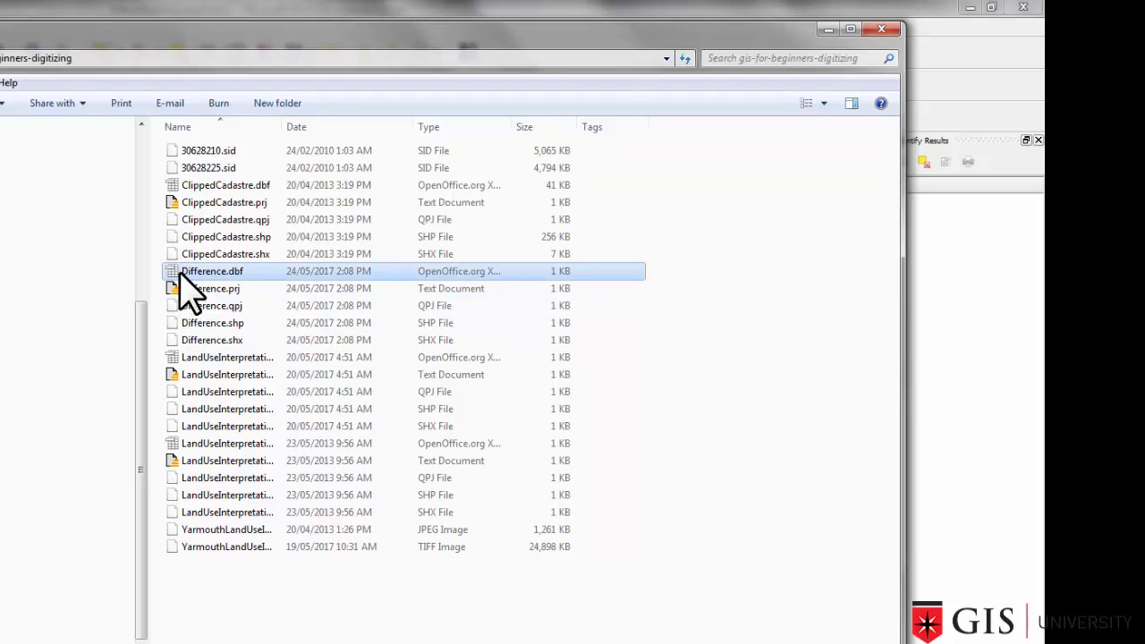
shift+click(204, 341)
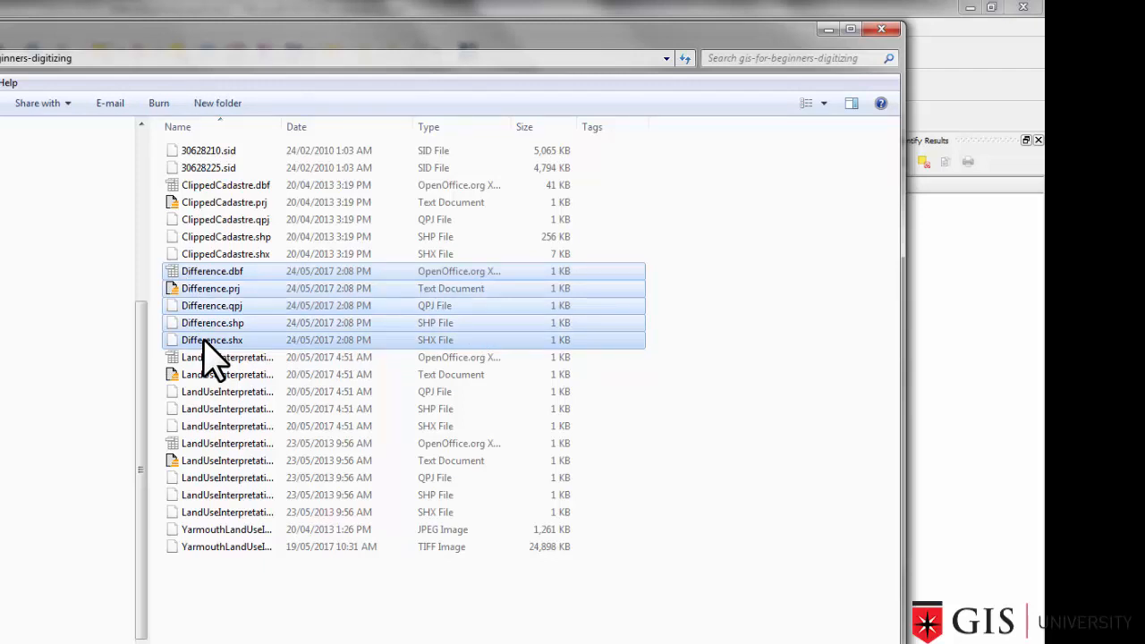
right_click(204, 352)
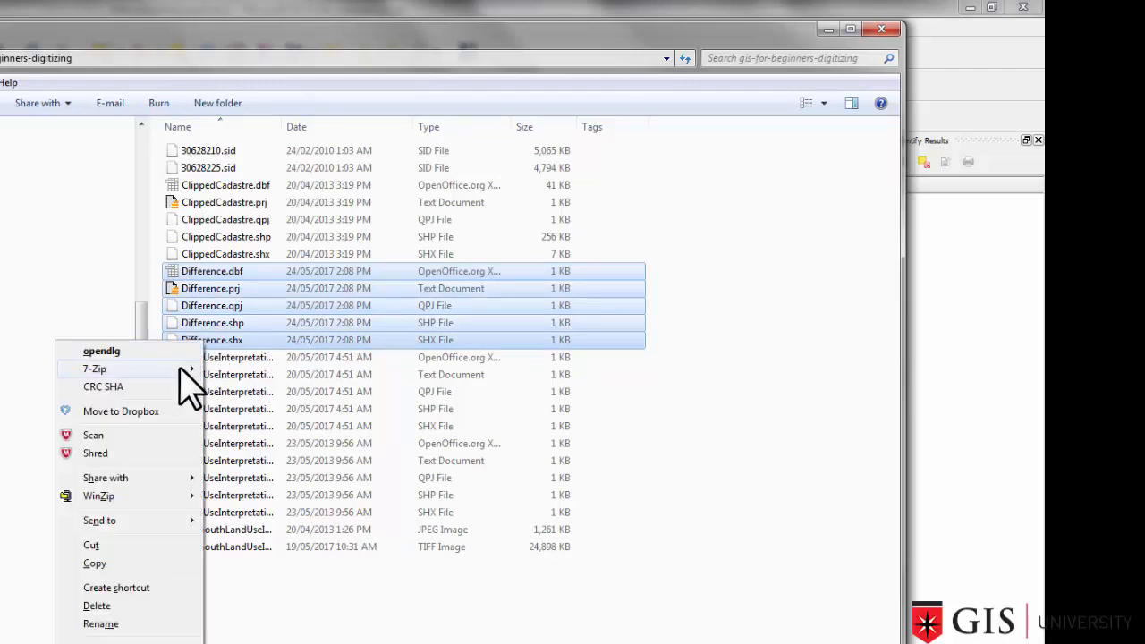
click(98, 606)
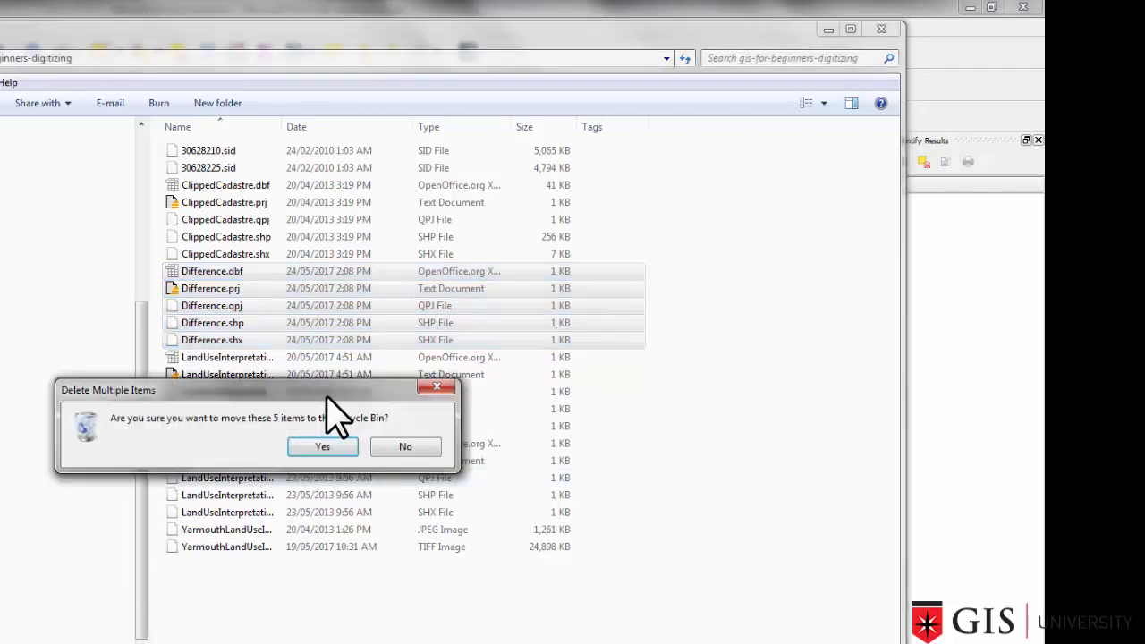
click(318, 446)
click(322, 446)
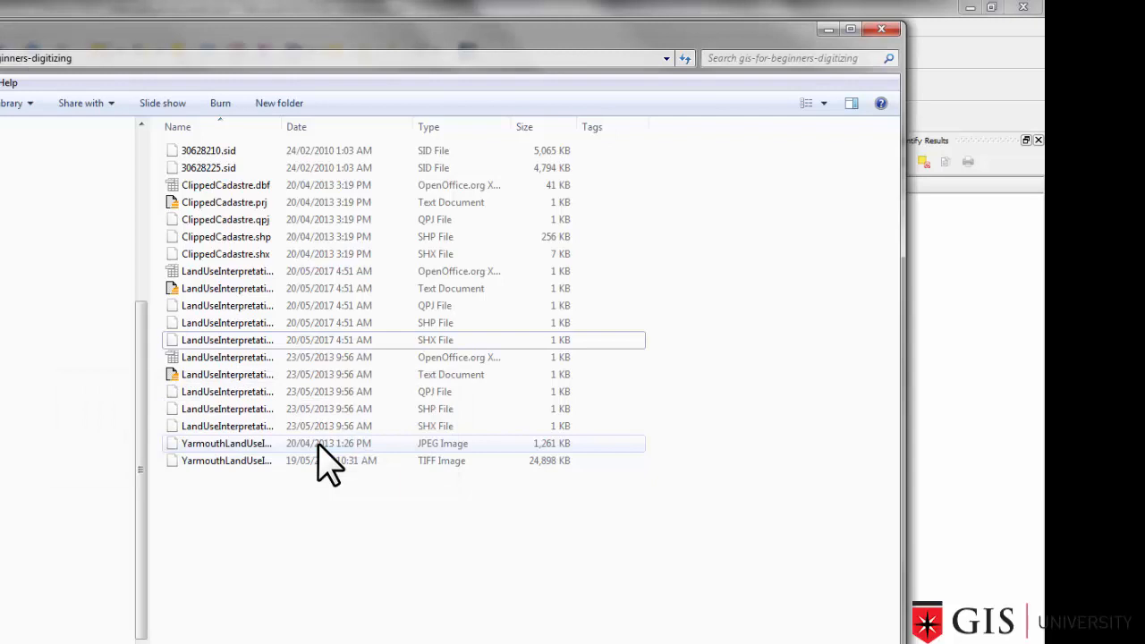
key(alt+Tab)
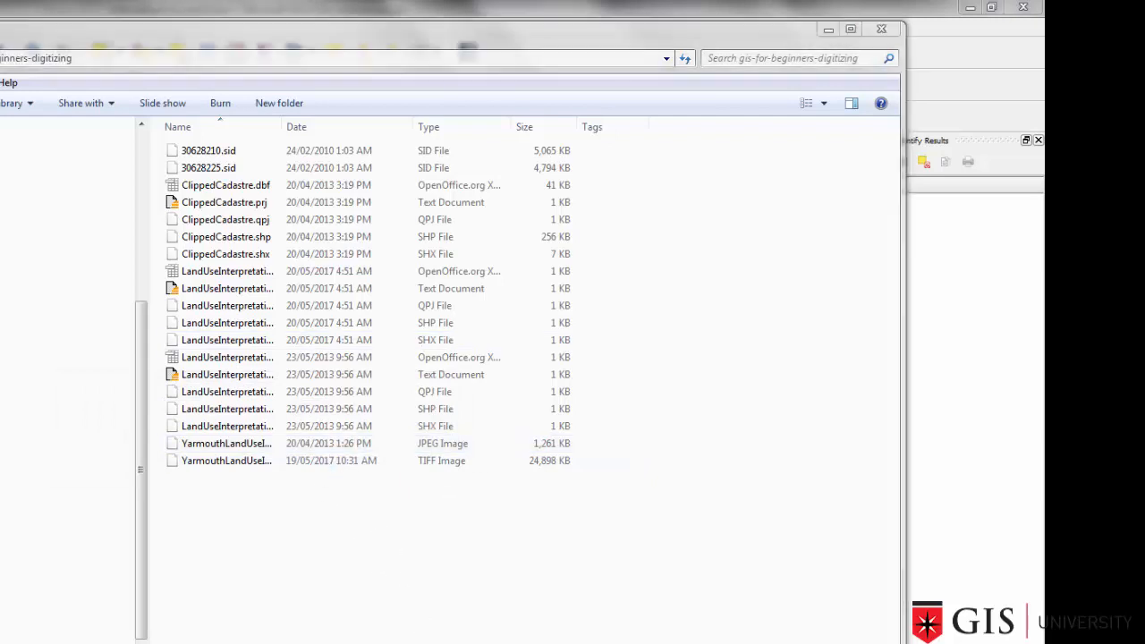